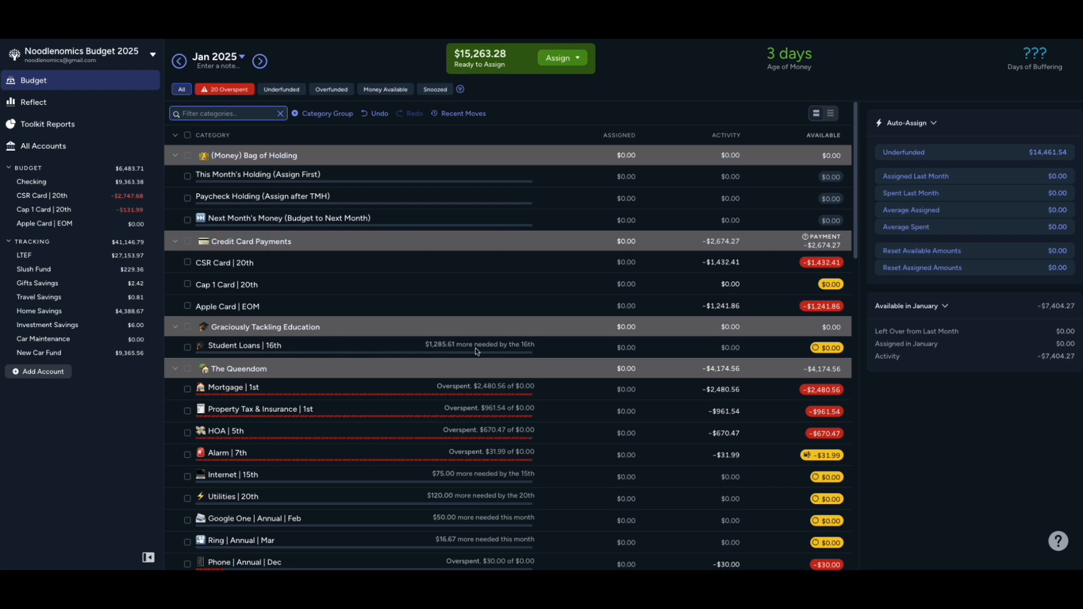
# Review the monthly target settings of the Student Loans category, save the target as is and deselect the category
pyautogui.click(457, 349)
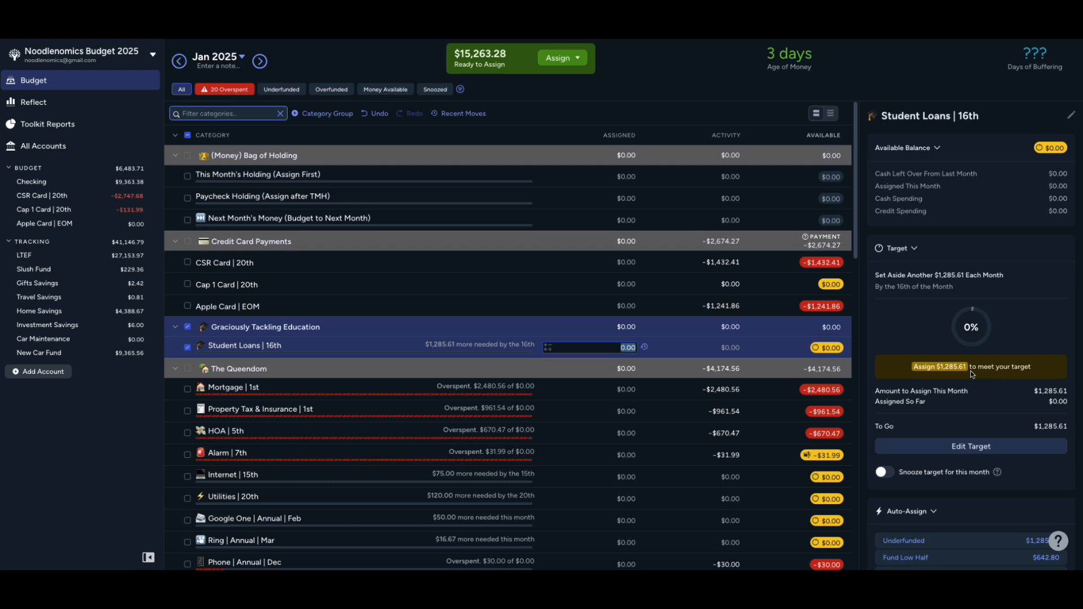
pyautogui.click(957, 453)
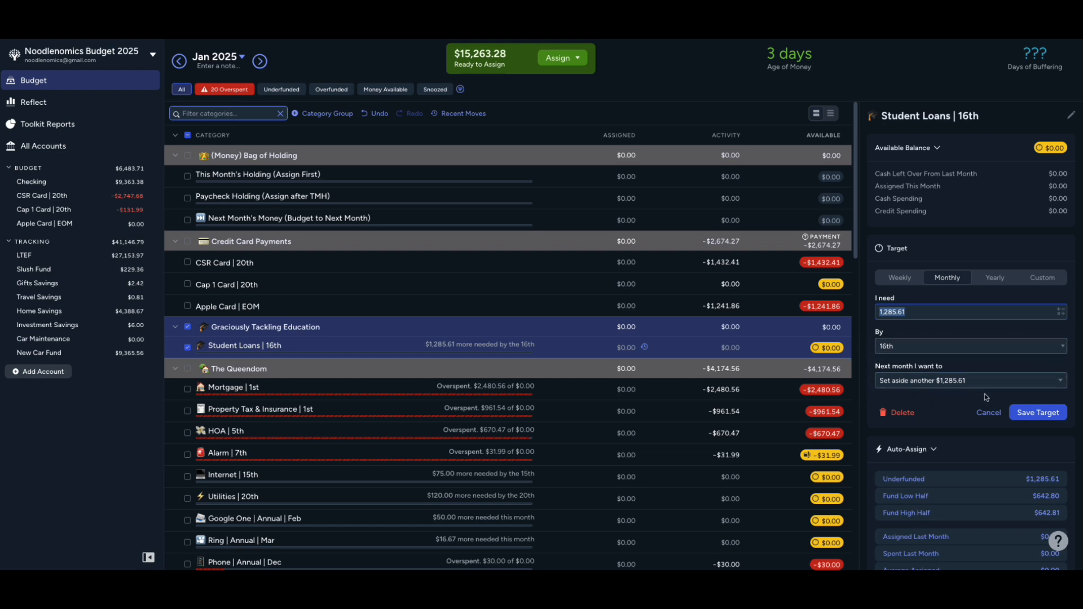
pyautogui.click(1026, 413)
pyautogui.click(188, 330)
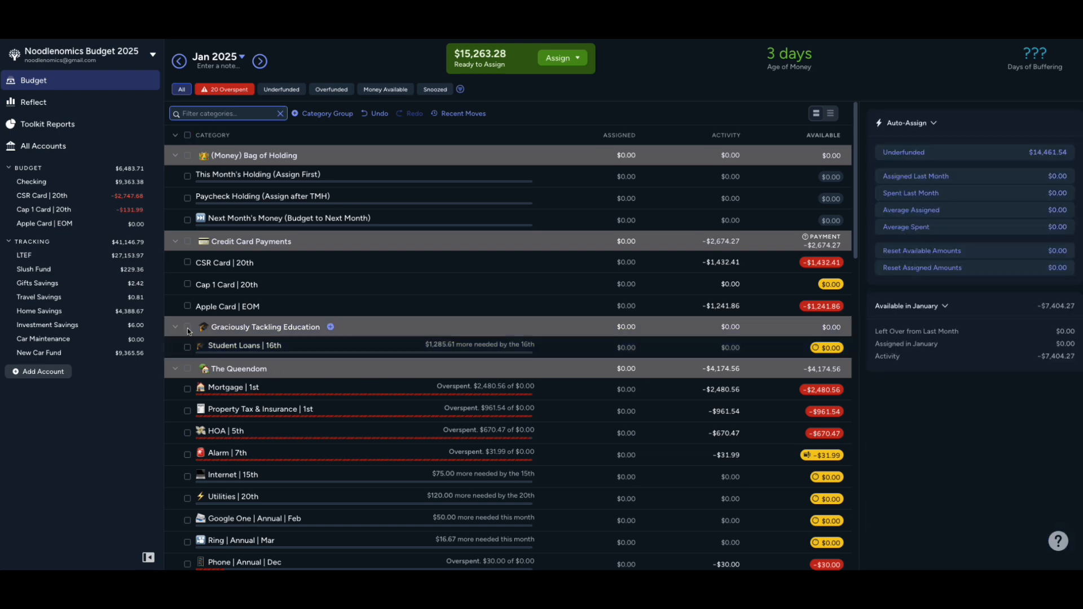
# Check the target and notes of the Property Tax & Insurance category in The Queendom, then deselect it
pyautogui.scroll(-3, 338, 324)
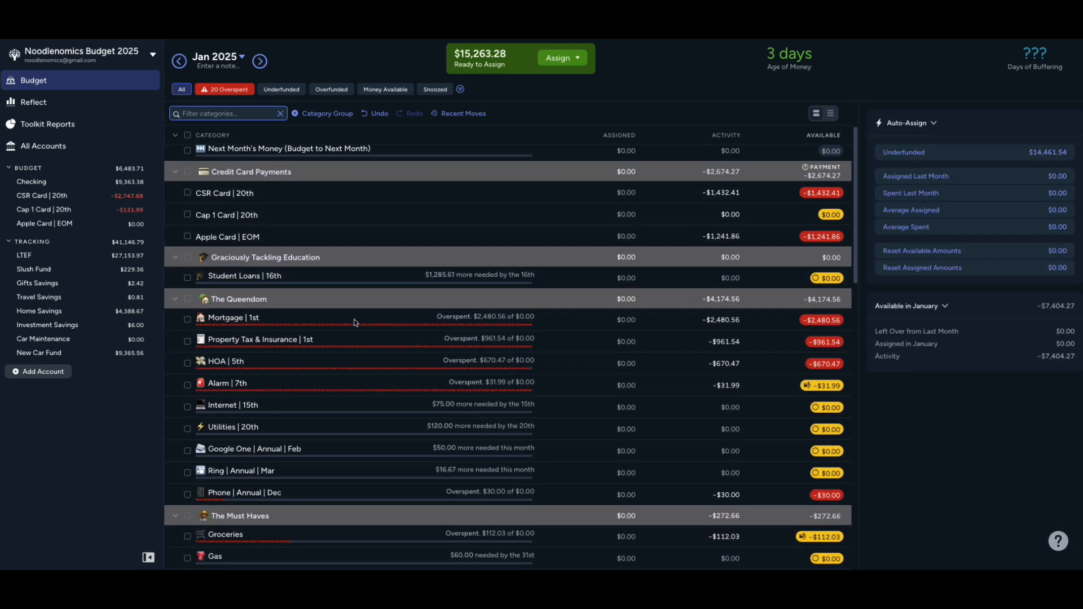
pyautogui.click(410, 342)
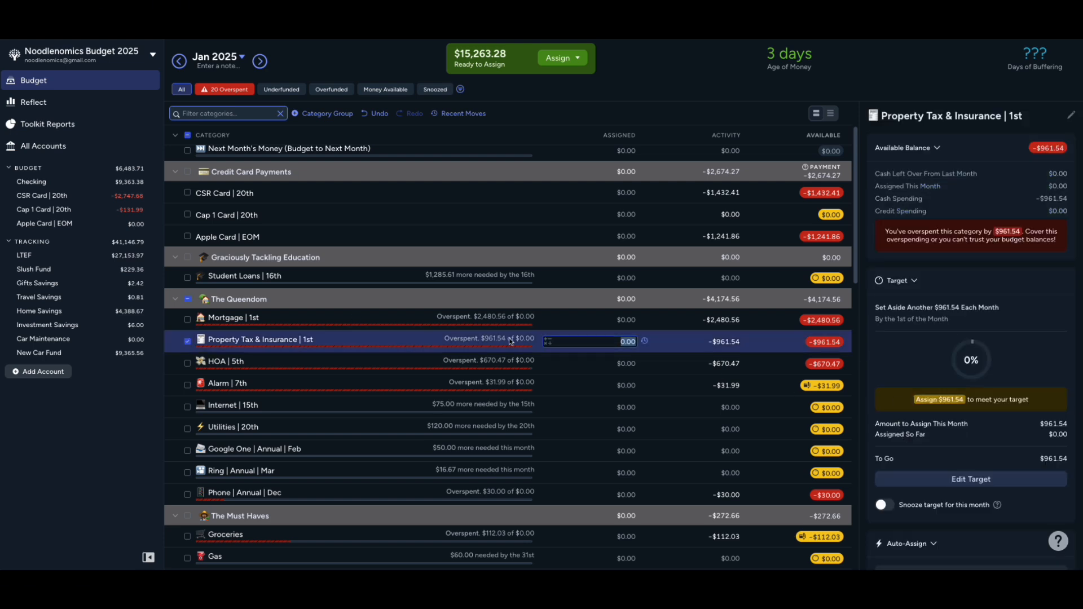
pyautogui.scroll(-5, 1052, 377)
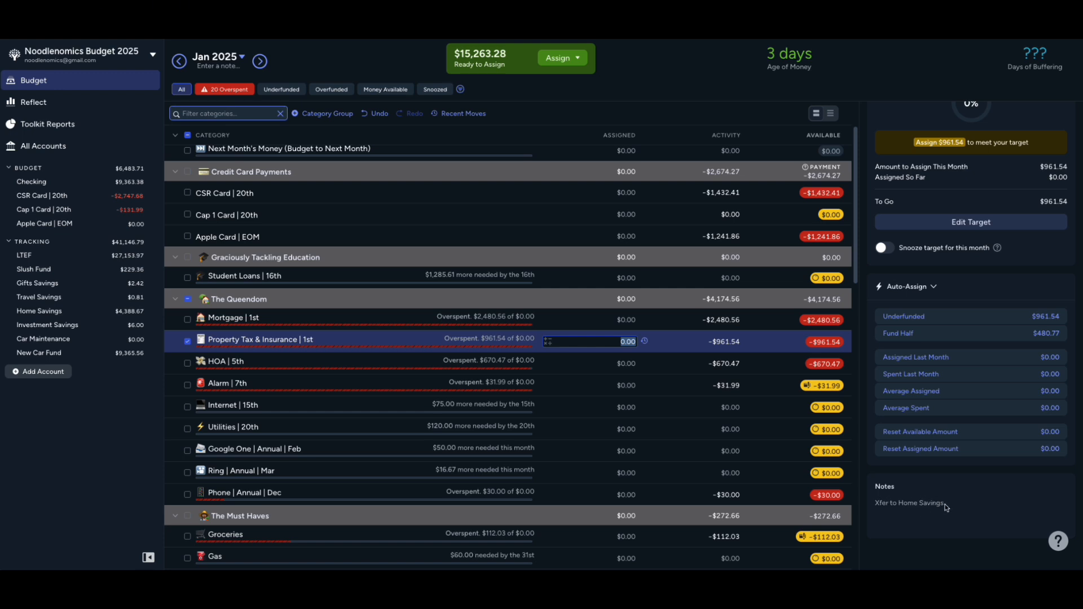
pyautogui.click(188, 343)
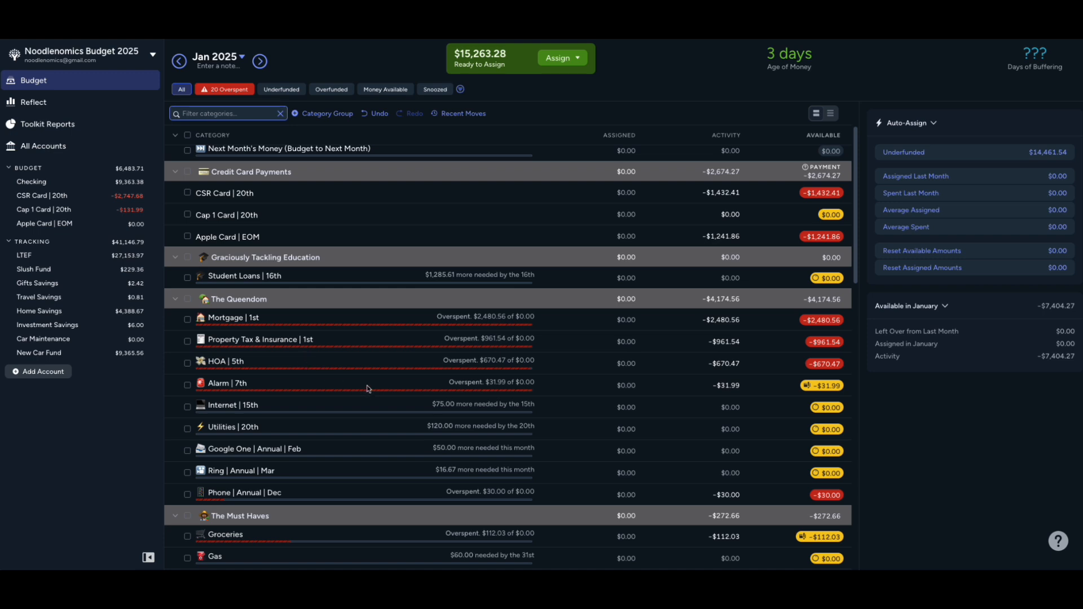
# Inspect the refill target of the Restock & Refresh category in The Must Haves, then deselect it
pyautogui.scroll(-1, 369, 389)
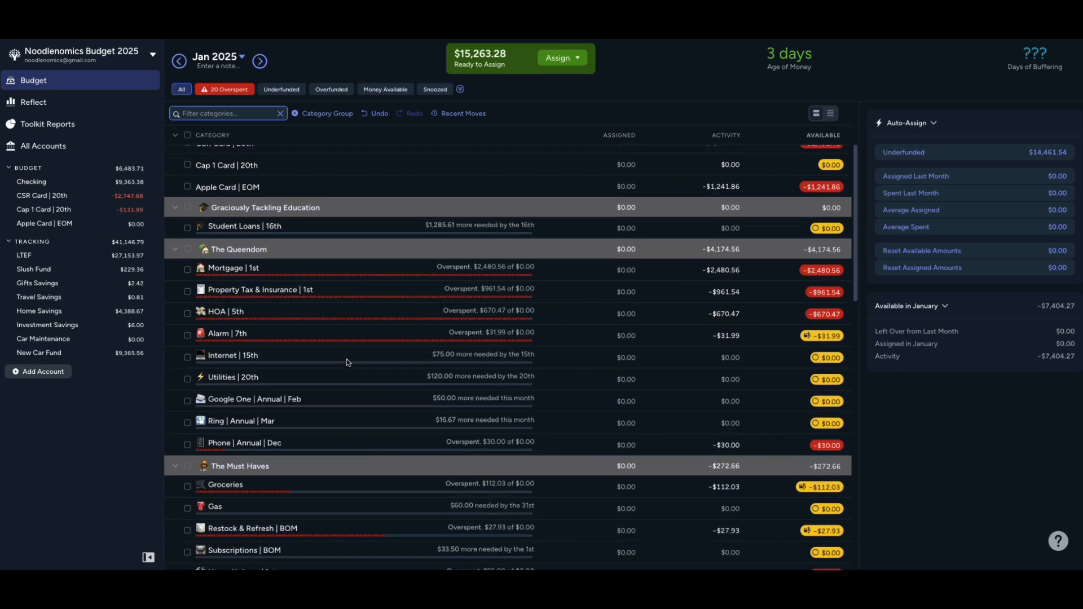
pyautogui.scroll(-5, 354, 382)
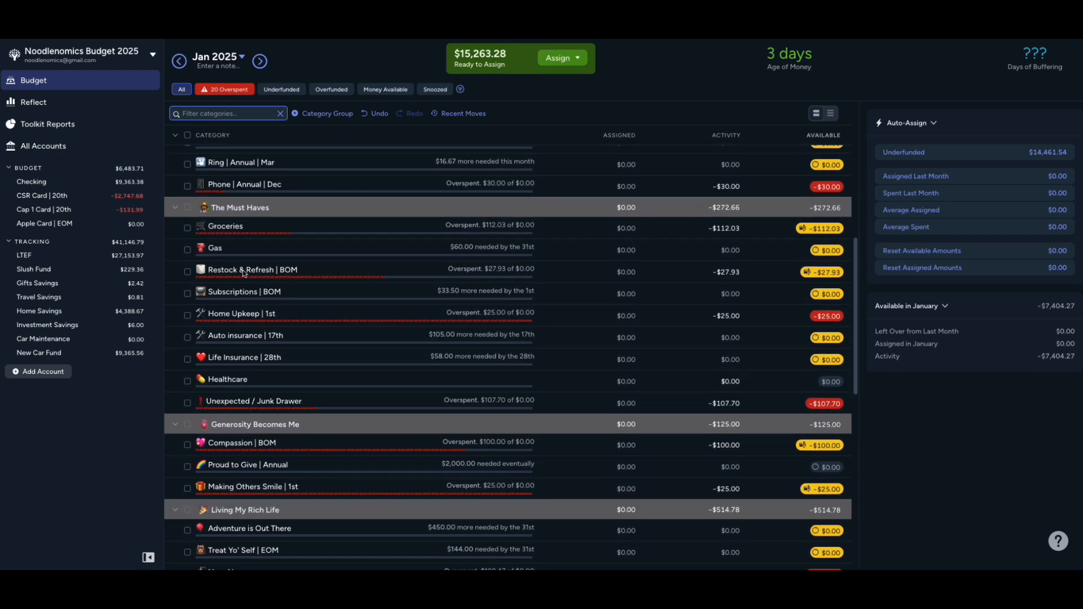
pyautogui.click(343, 269)
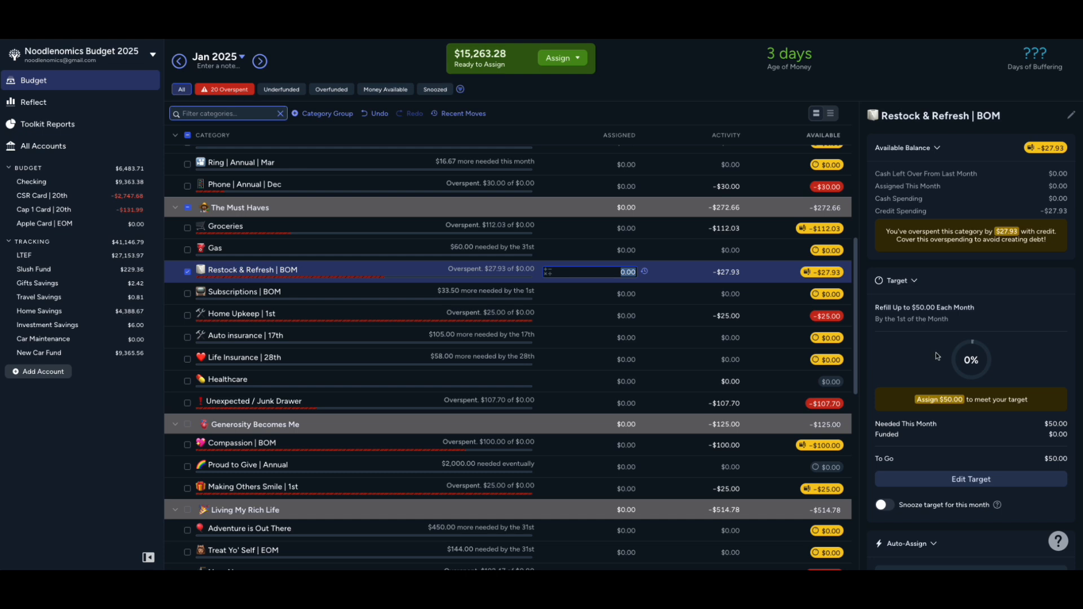
pyautogui.moveTo(876, 307); pyautogui.dragTo(969, 303)
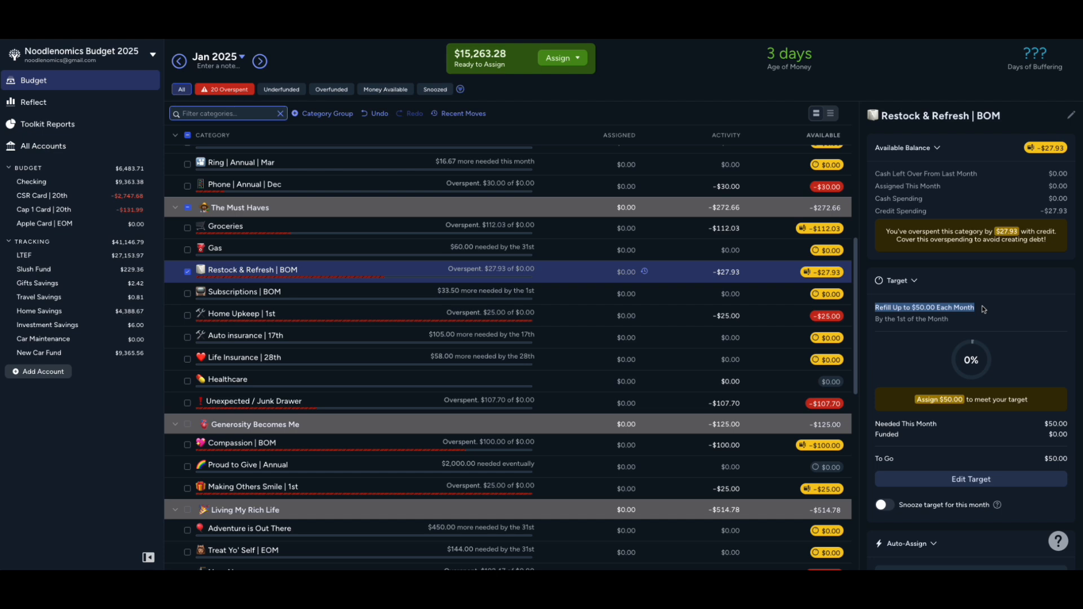
pyautogui.click(933, 315)
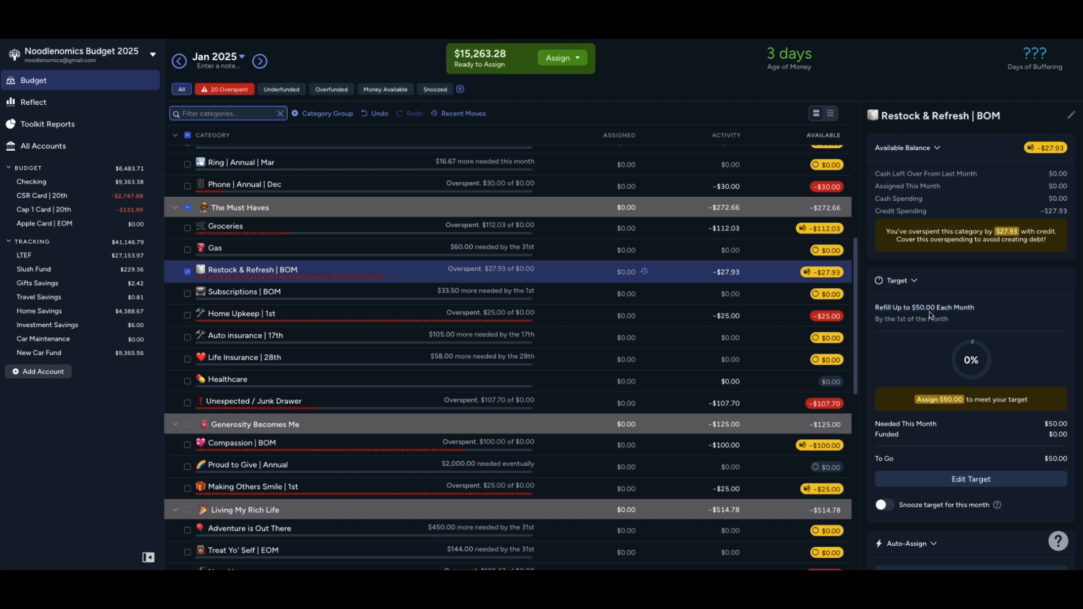
pyautogui.click(188, 271)
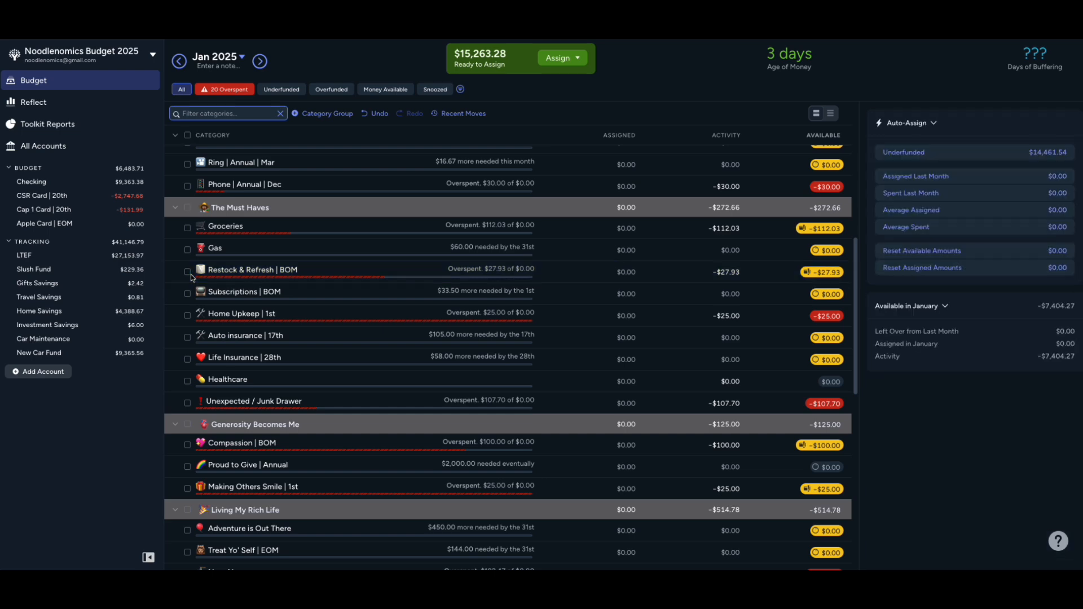
# Review the custom target settings of the Proud to Give category, leave the editor without changes and deselect the category
pyautogui.scroll(-5, 444, 326)
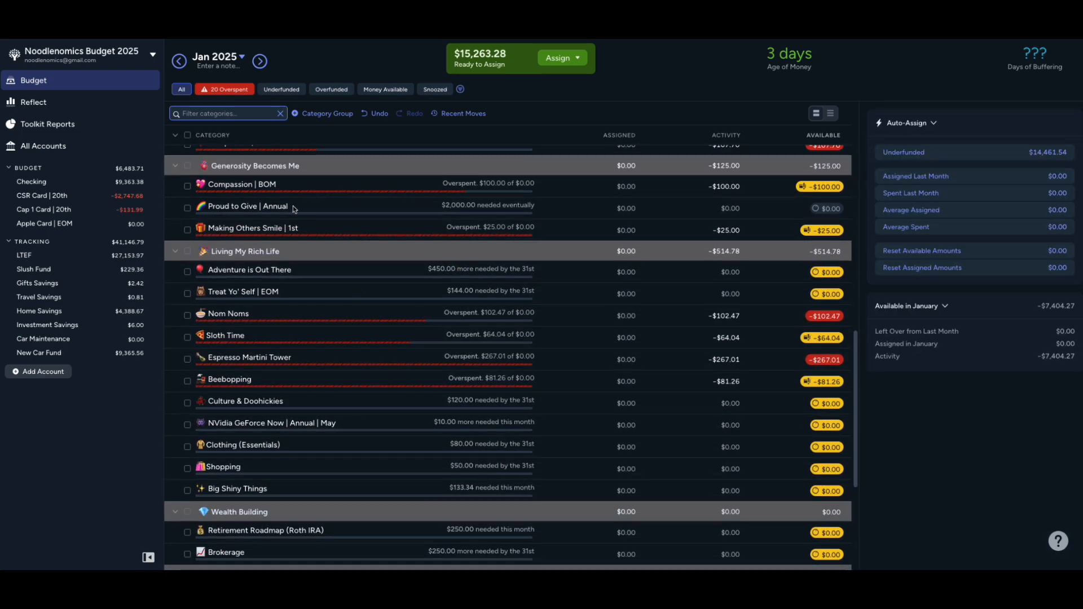
pyautogui.click(187, 208)
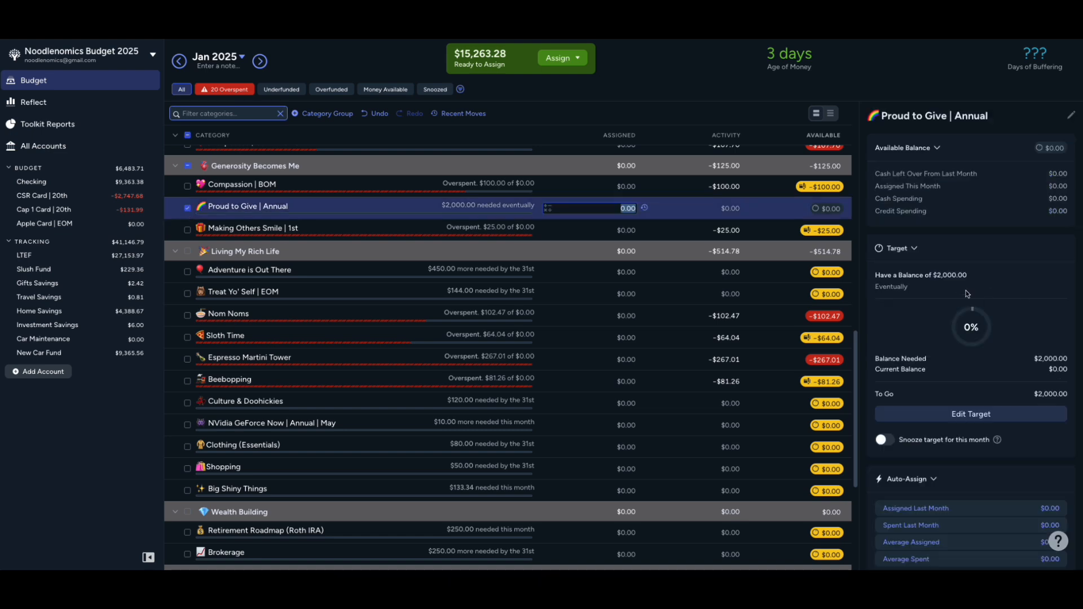
pyautogui.moveTo(874, 274); pyautogui.dragTo(991, 279)
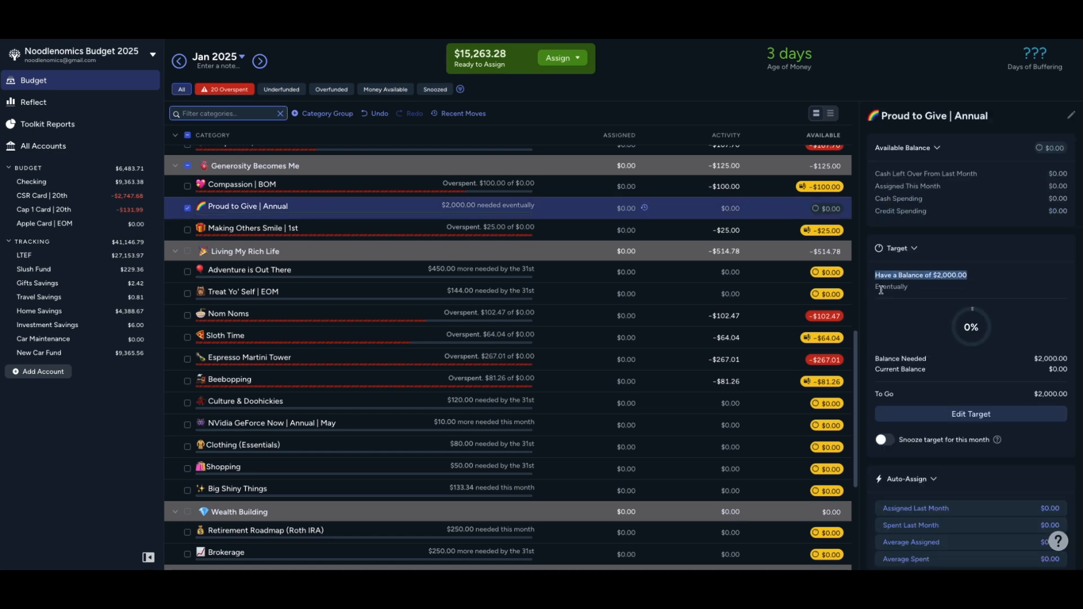
pyautogui.click(906, 274)
pyautogui.click(971, 416)
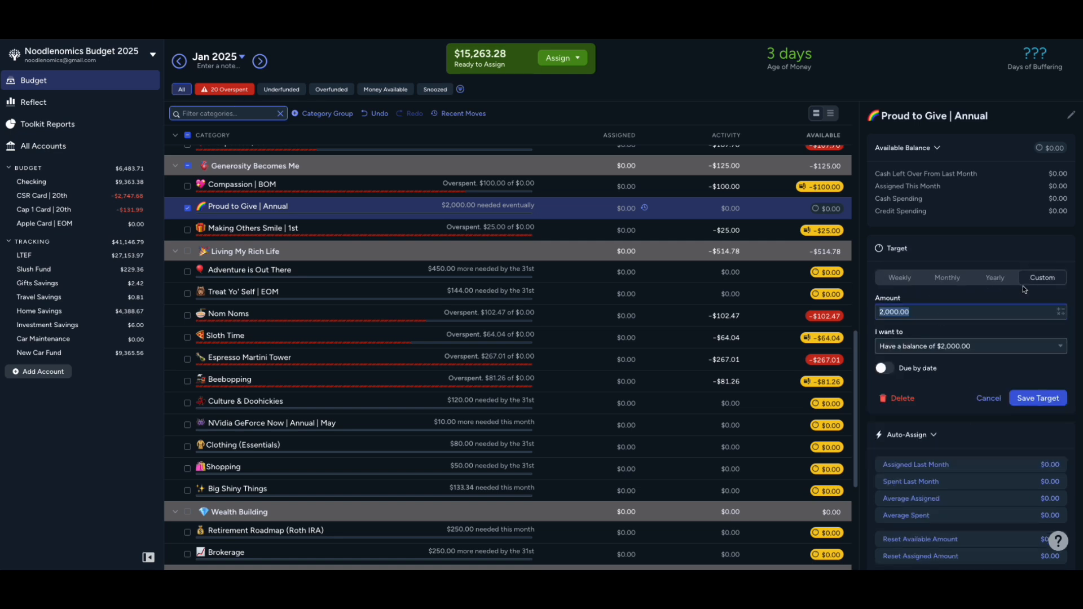
pyautogui.click(912, 314)
pyautogui.click(989, 398)
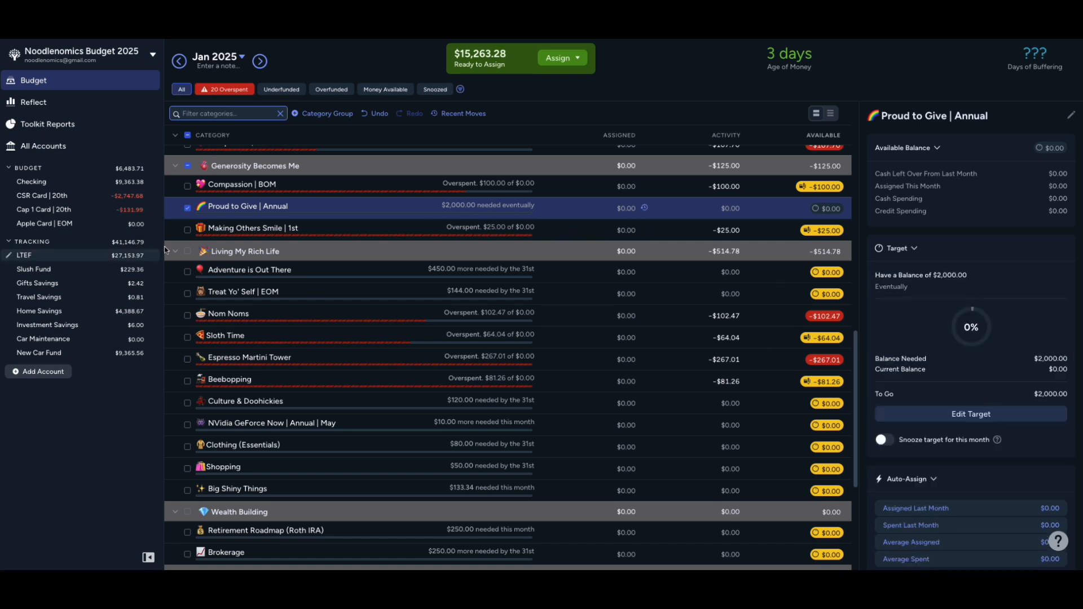
pyautogui.click(187, 208)
# Inspect the monthly set-aside target of the Rainy Day Readiness category in Future Proofing, then deselect it
pyautogui.scroll(-3, 190, 235)
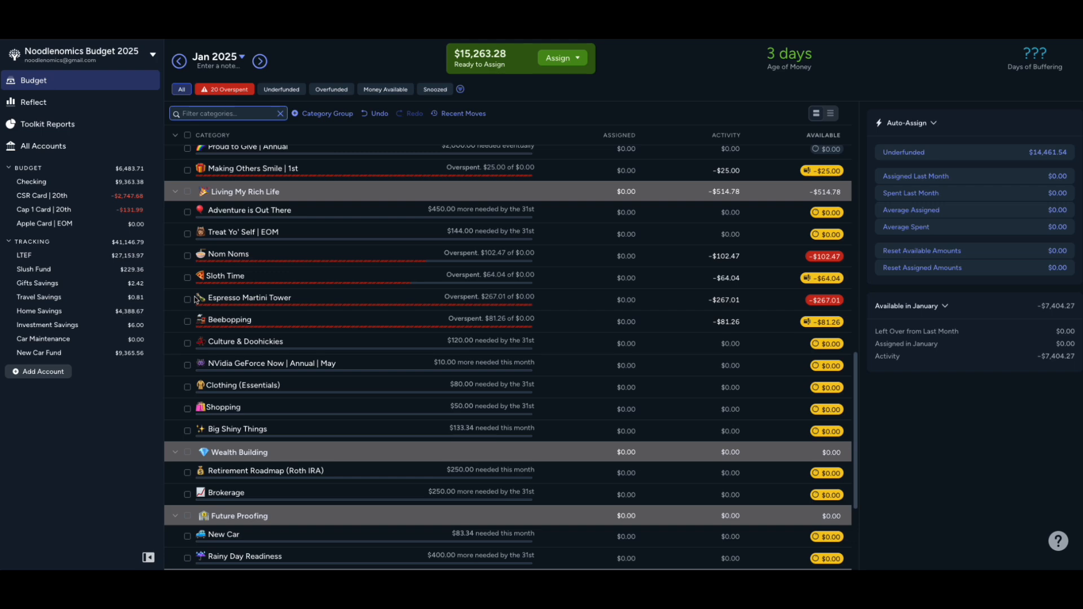
pyautogui.scroll(-3, 194, 299)
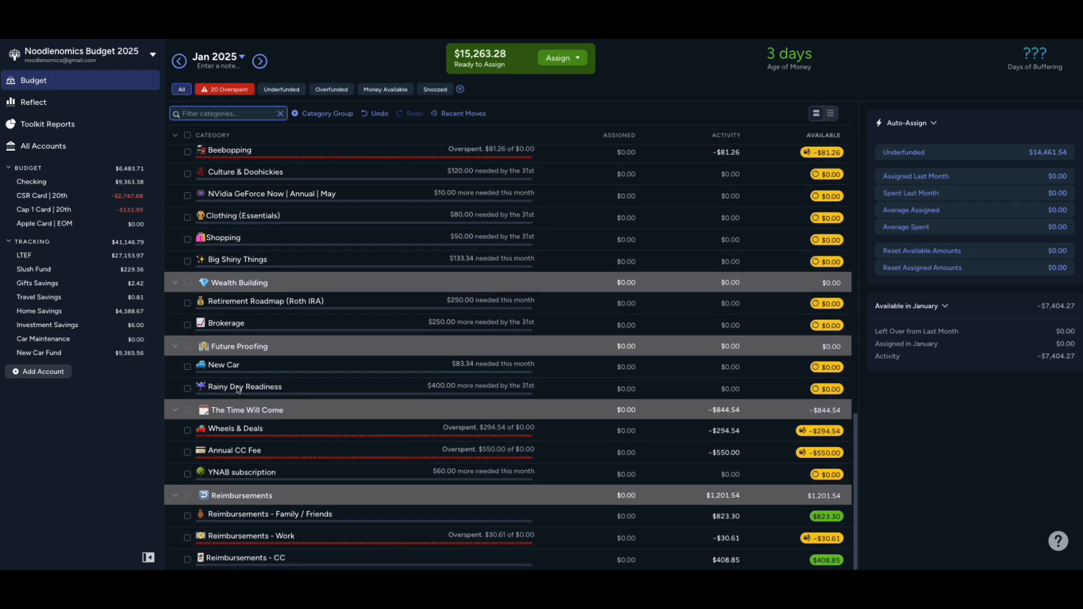
pyautogui.click(482, 387)
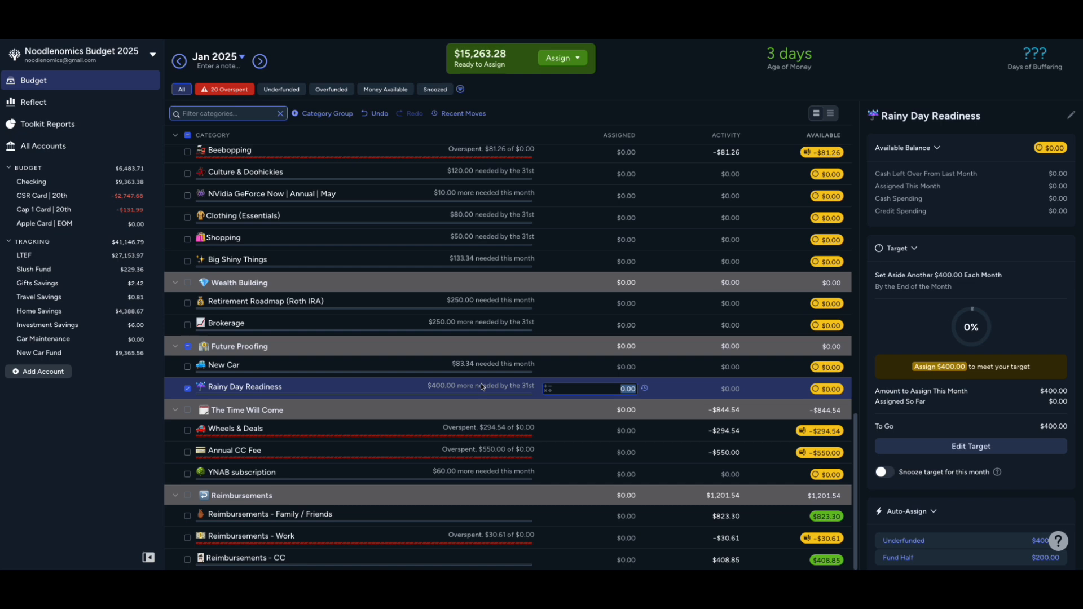
pyautogui.moveTo(876, 276); pyautogui.dragTo(1019, 271)
pyautogui.click(1019, 269)
pyautogui.tripleClick(1017, 273)
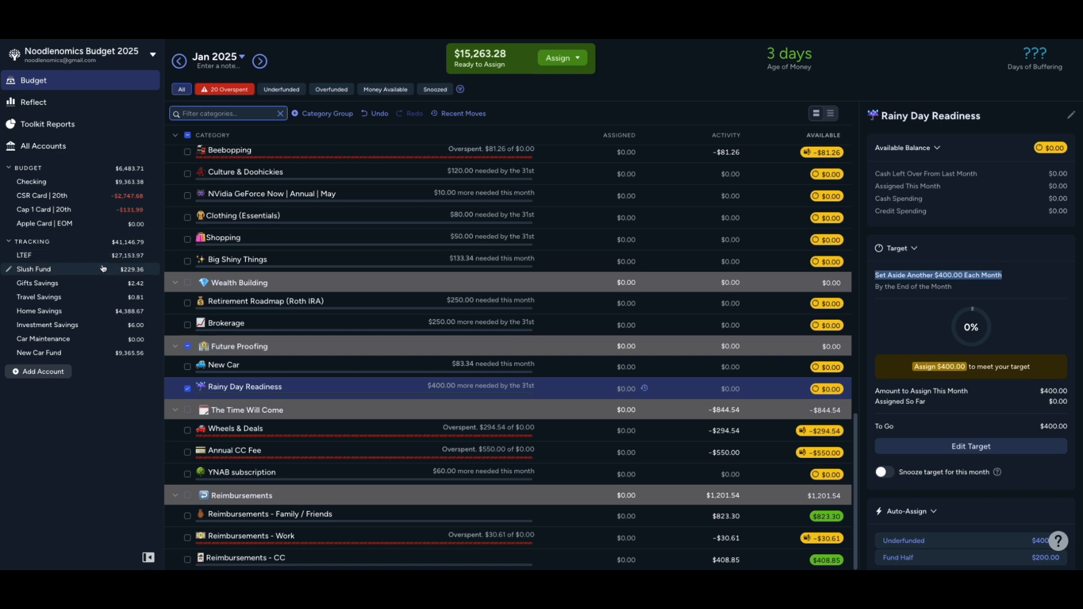
pyautogui.click(188, 389)
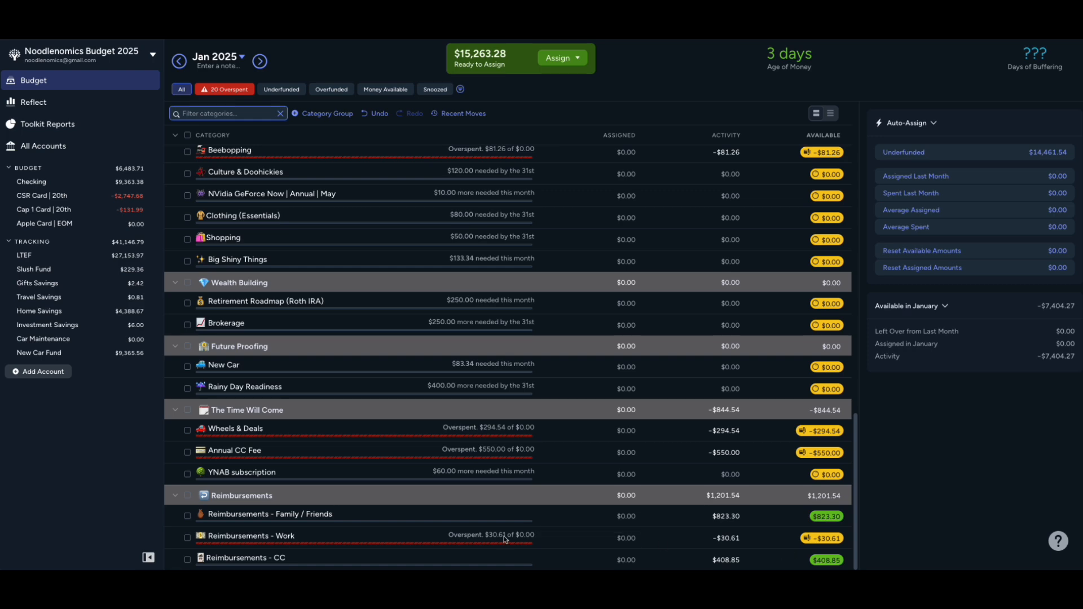
# Look through the Checking account's January transactions, from the starting balance up to the newest entry
pyautogui.scroll(3, 503, 536)
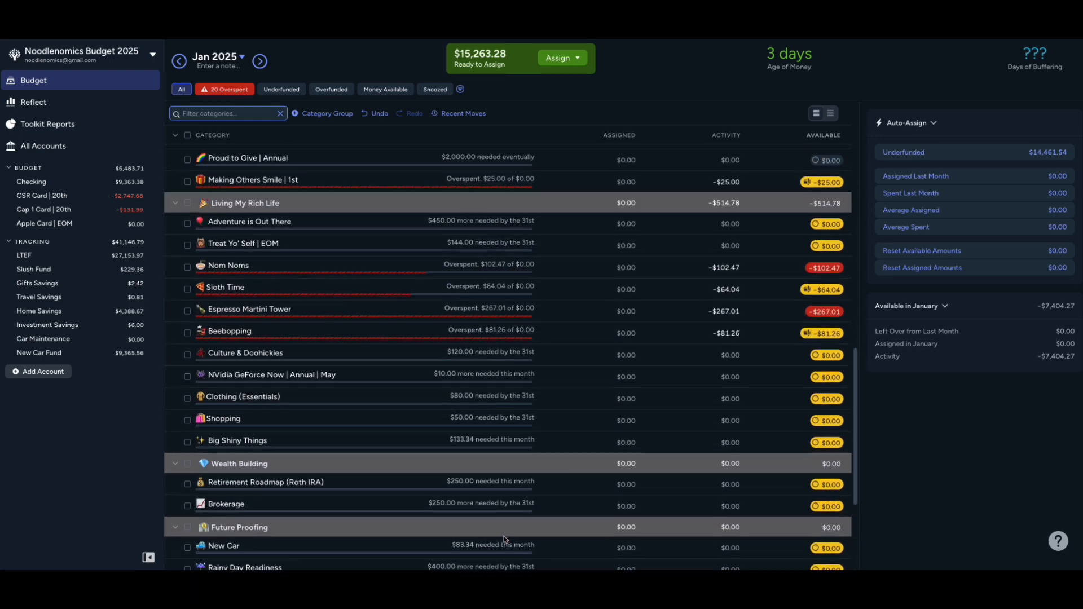
pyautogui.scroll(6, 503, 536)
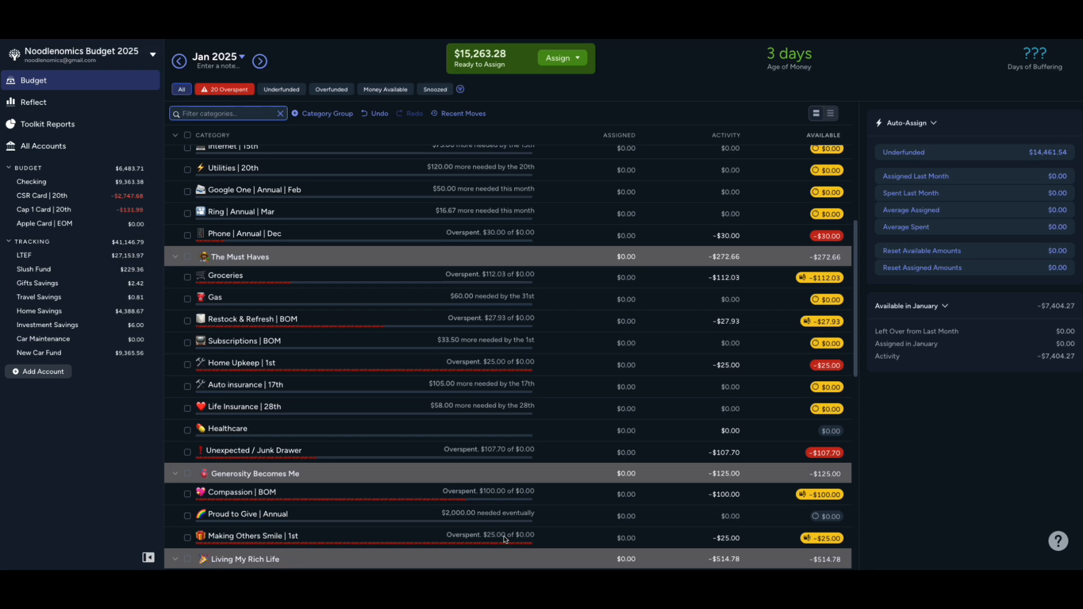
pyautogui.scroll(6, 503, 536)
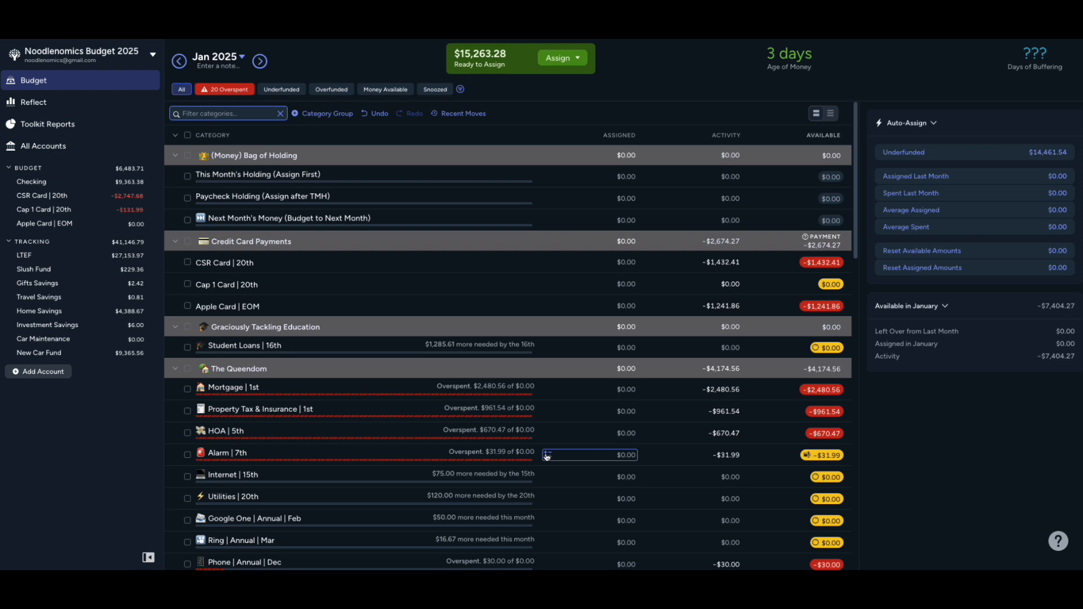
pyautogui.click(64, 184)
pyautogui.scroll(-2, 419, 504)
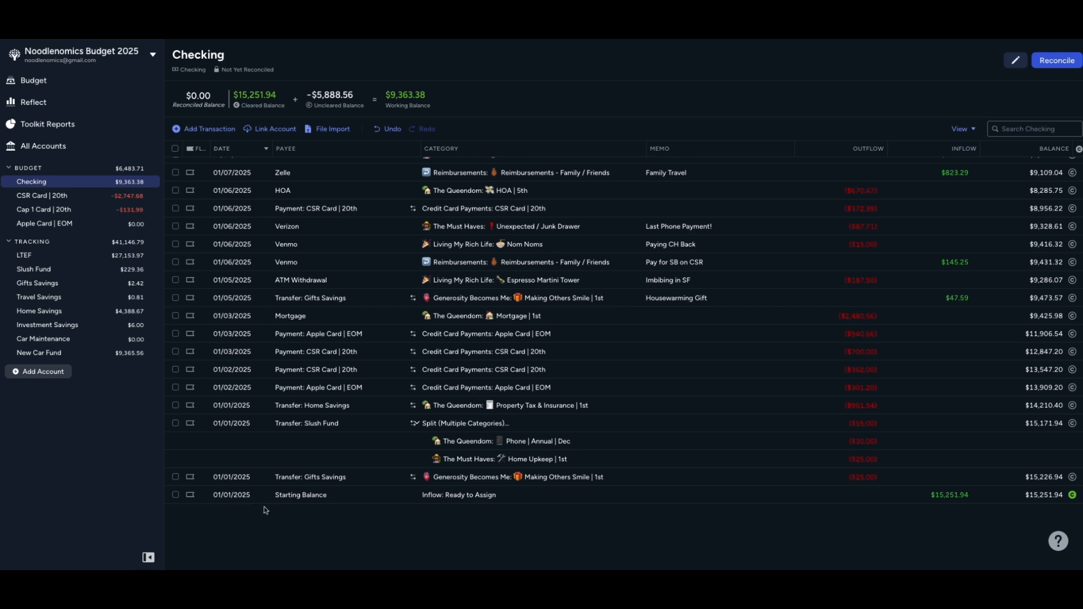
pyautogui.scroll(2, 265, 510)
pyautogui.scroll(-2, 265, 510)
pyautogui.scroll(2, 562, 499)
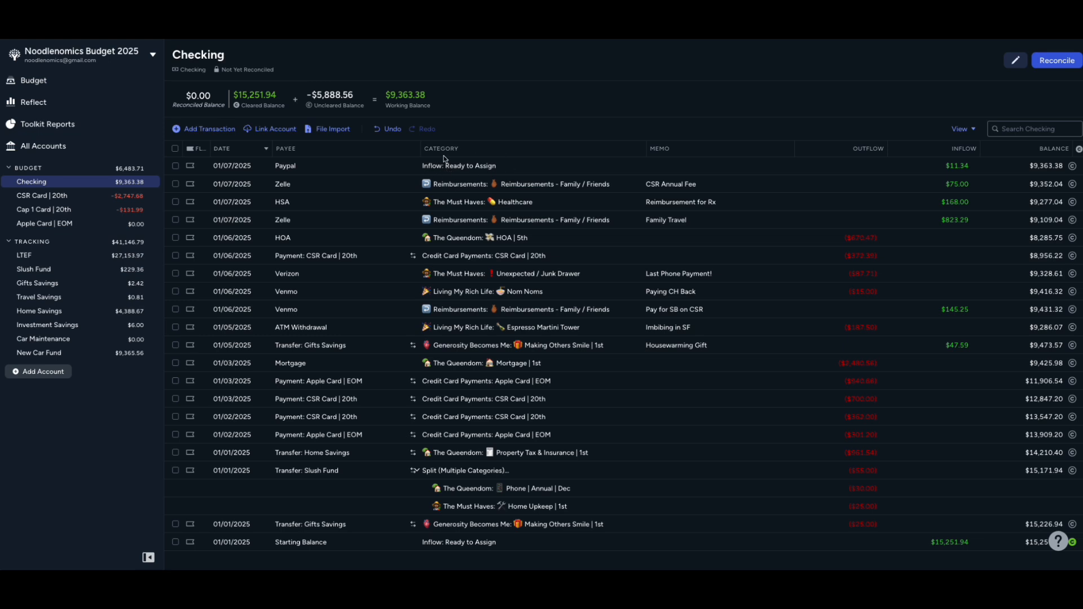
# Return to the January budget and collapse all category groups except Credit Card Payments
pyautogui.click(32, 79)
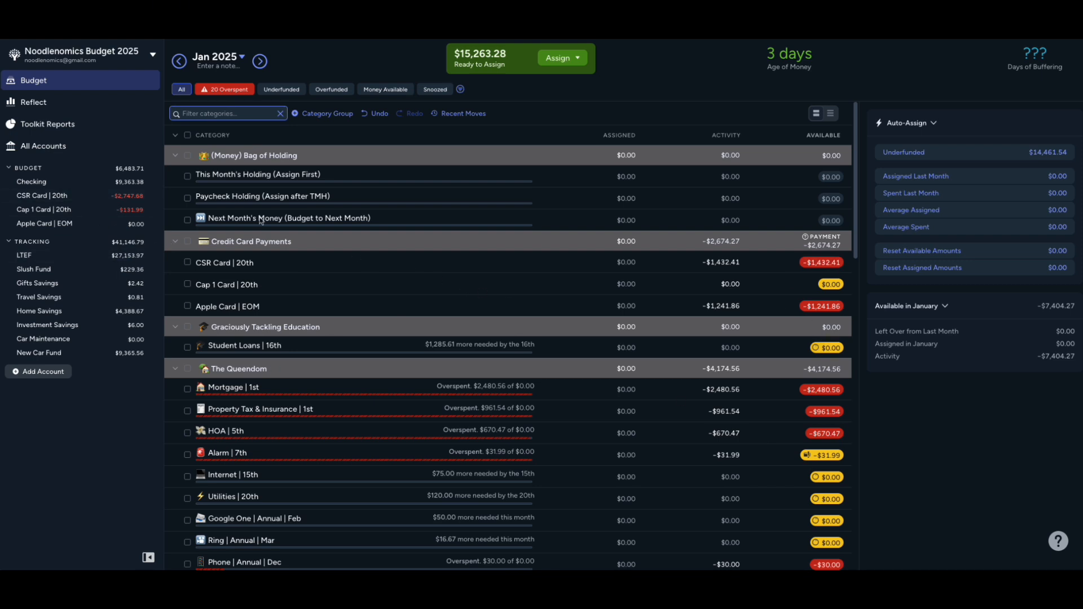
pyautogui.click(174, 156)
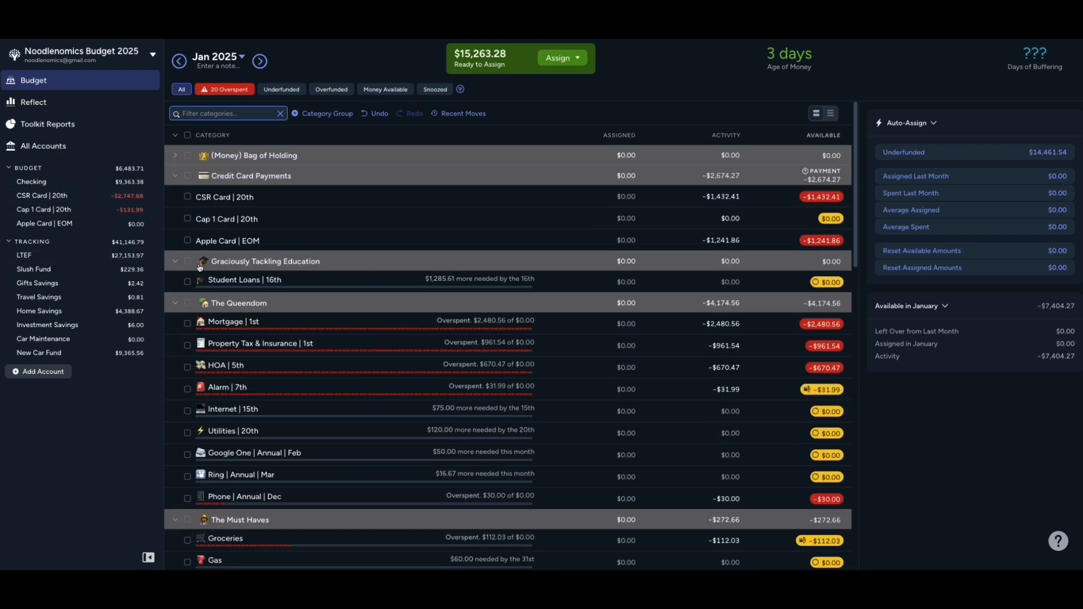
pyautogui.click(176, 136)
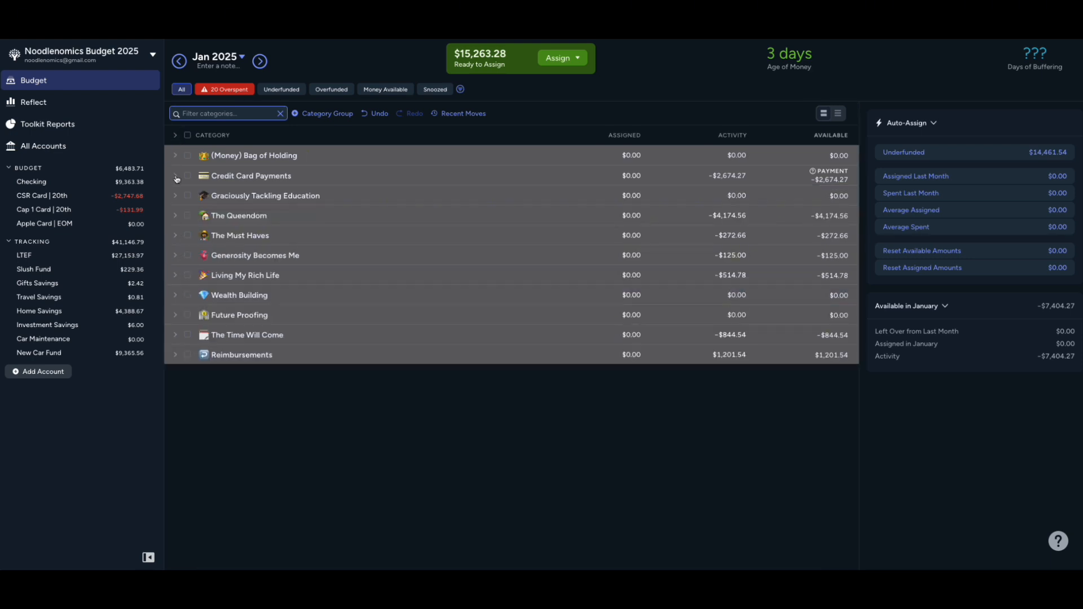
pyautogui.click(176, 176)
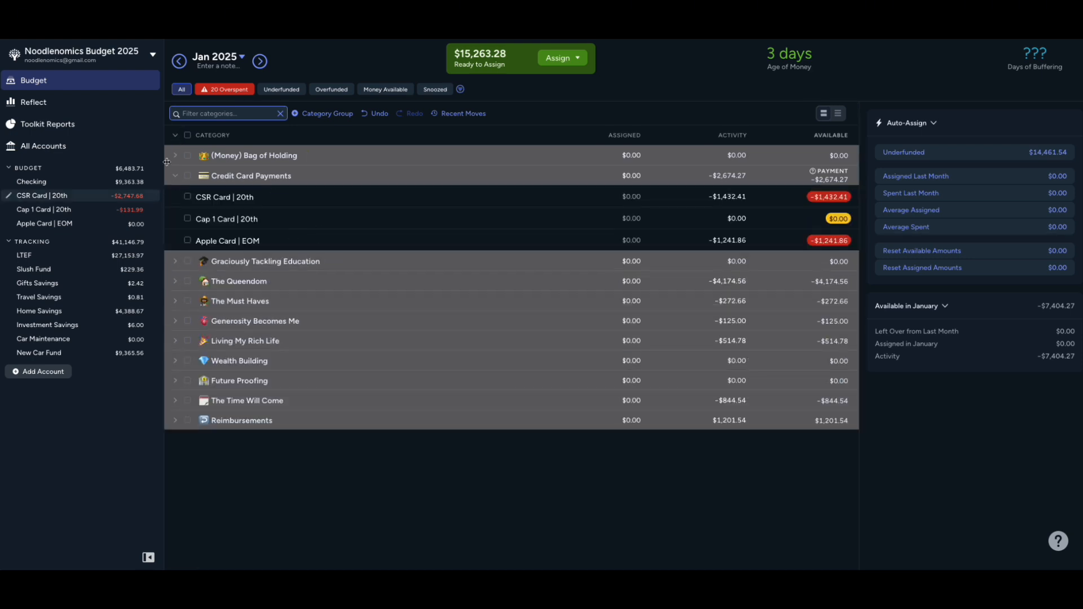
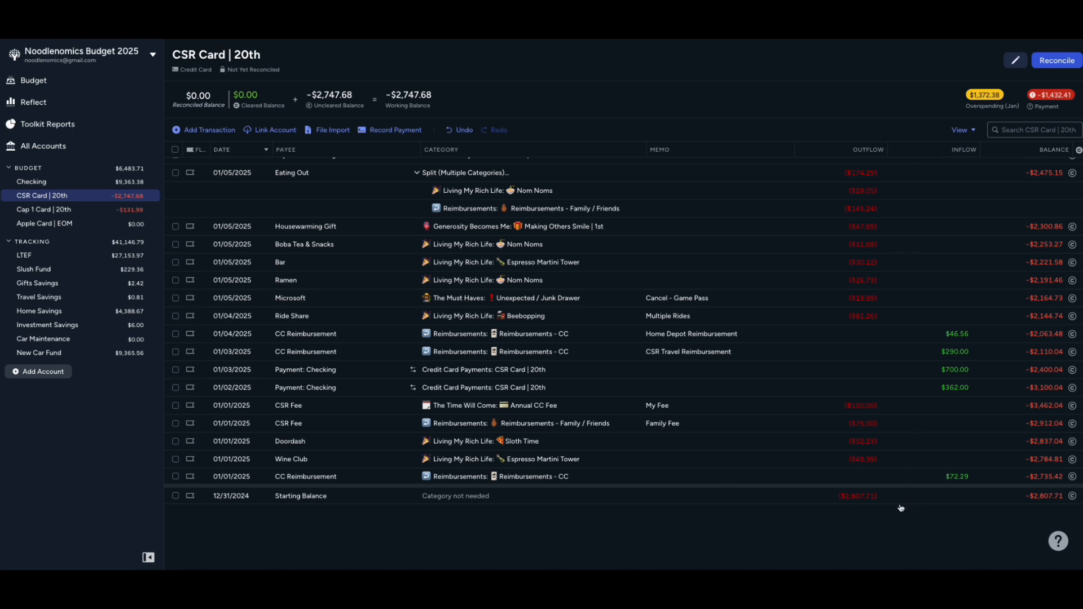
# Look through the CSR Card account's transactions, then return to the January budget
pyautogui.scroll(1, 899, 506)
pyautogui.scroll(-1, 900, 507)
pyautogui.scroll(2, 818, 495)
pyautogui.scroll(1, 814, 489)
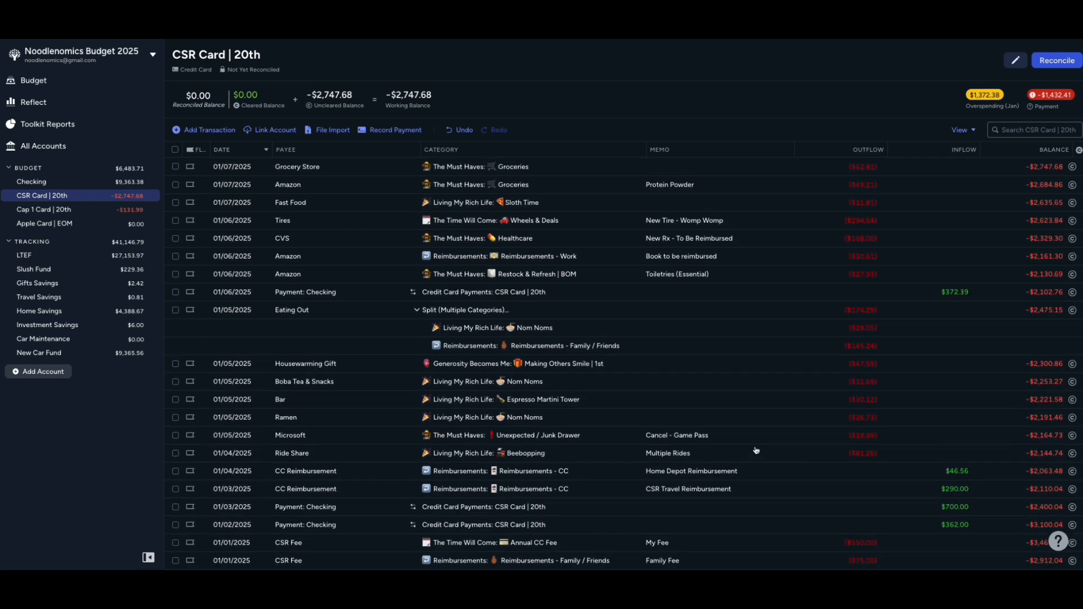
pyautogui.click(51, 80)
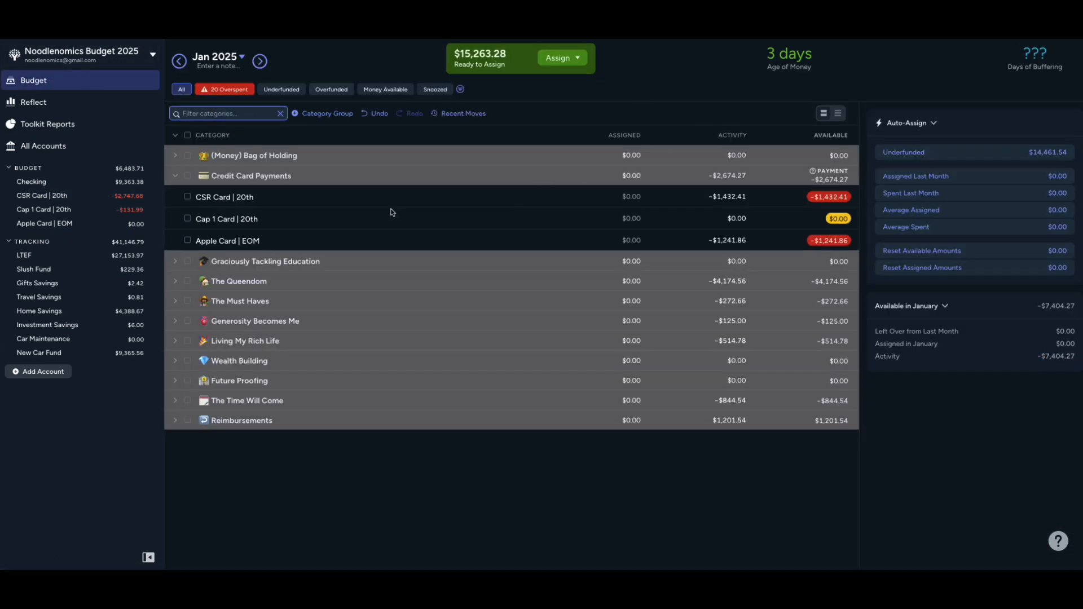
# Auto-assign the underfunded amount of $2,807.71 to the CSR Card payment category, then deselect it
pyautogui.click(625, 199)
pyautogui.click(627, 195)
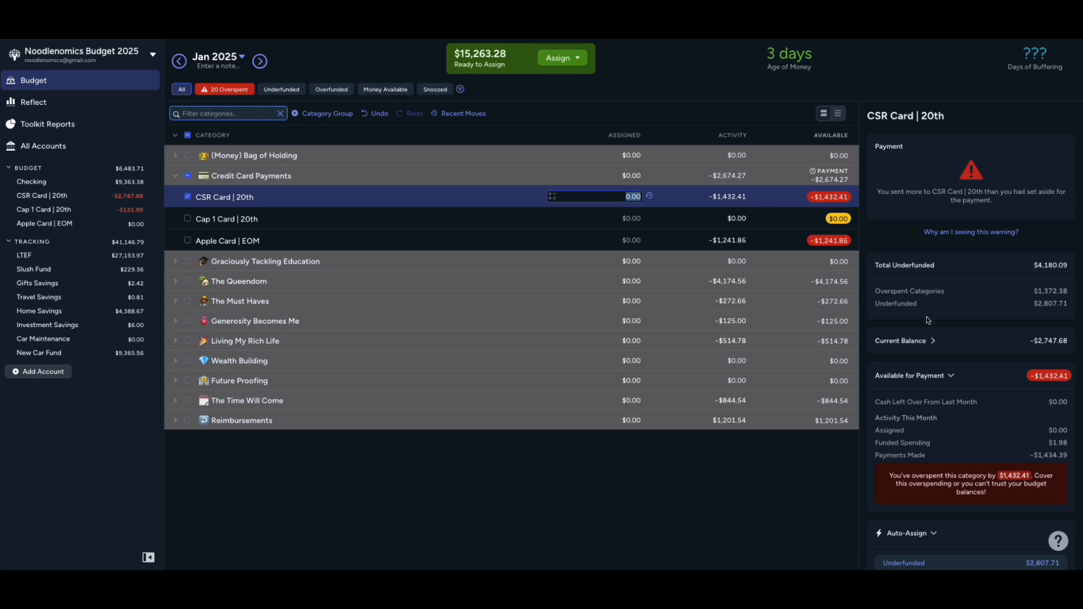
pyautogui.moveTo(1032, 304); pyautogui.dragTo(1053, 310)
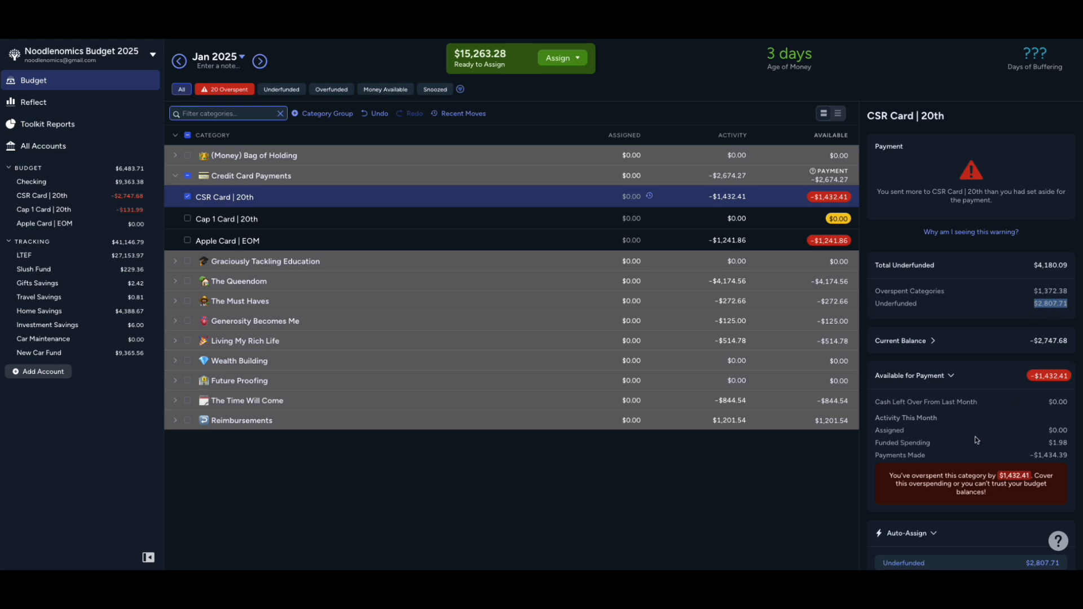
pyautogui.scroll(-3, 976, 438)
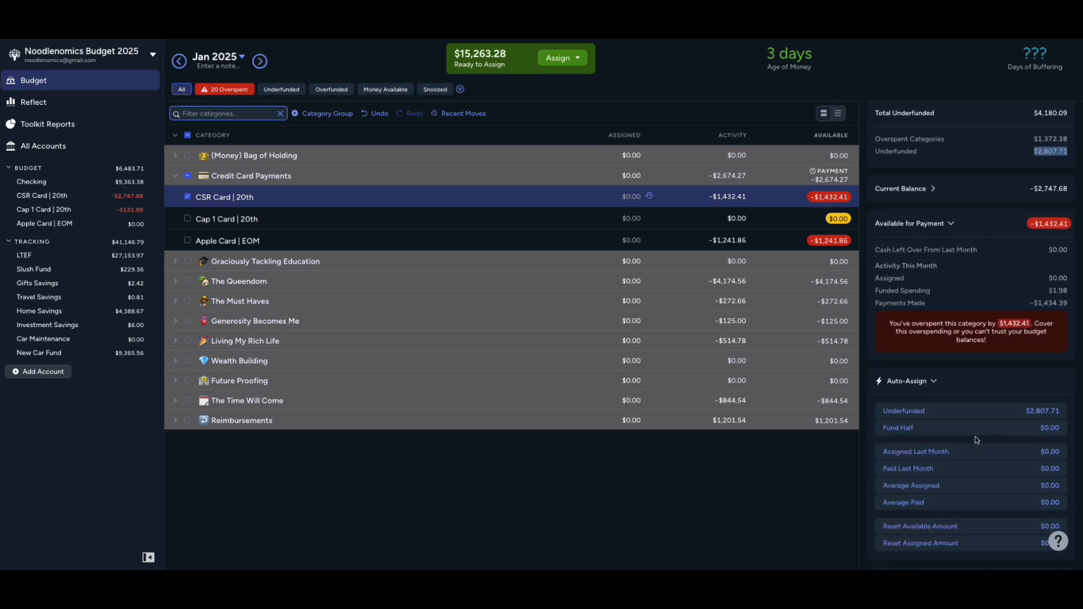
pyautogui.click(941, 415)
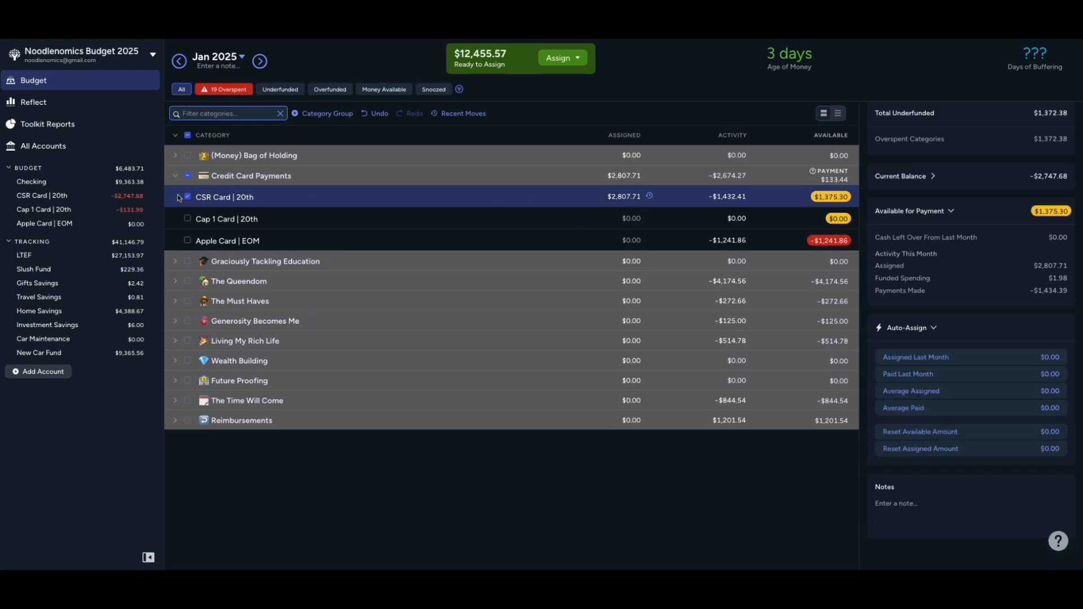
pyautogui.click(481, 203)
# Inspect the CSR Card's available payment and overspending notice, and check the spending categories in Living My Rich Life
pyautogui.click(620, 197)
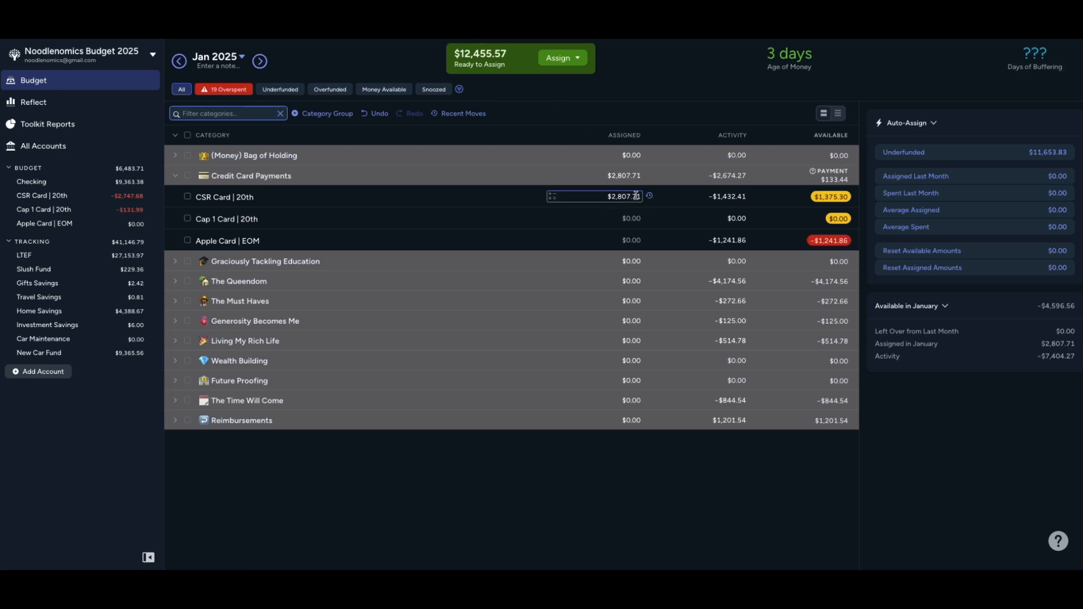
pyautogui.click(831, 197)
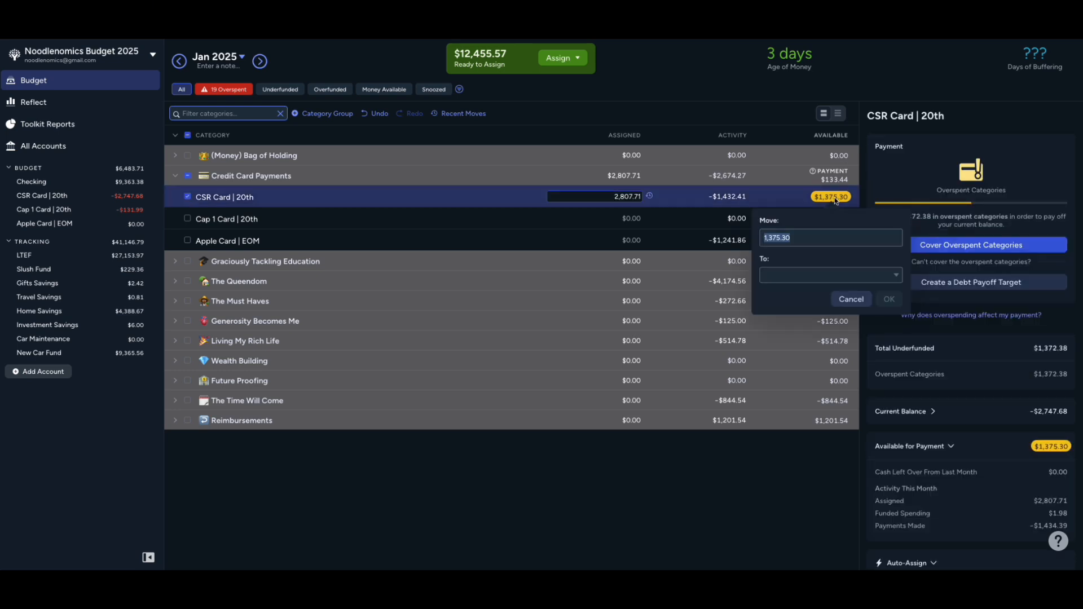
pyautogui.click(851, 299)
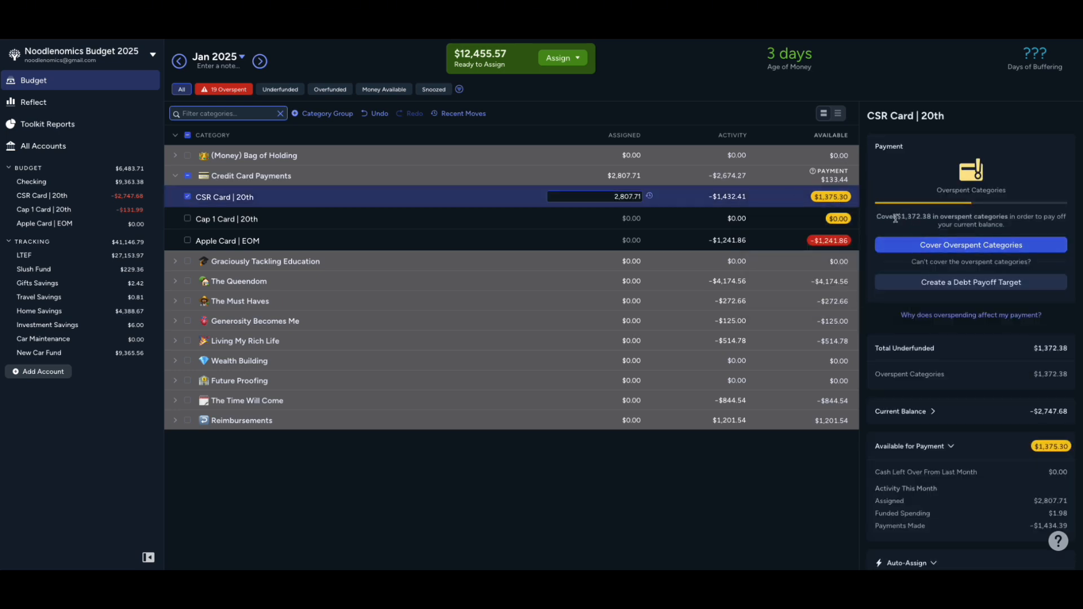
pyautogui.moveTo(898, 218); pyautogui.dragTo(1022, 220)
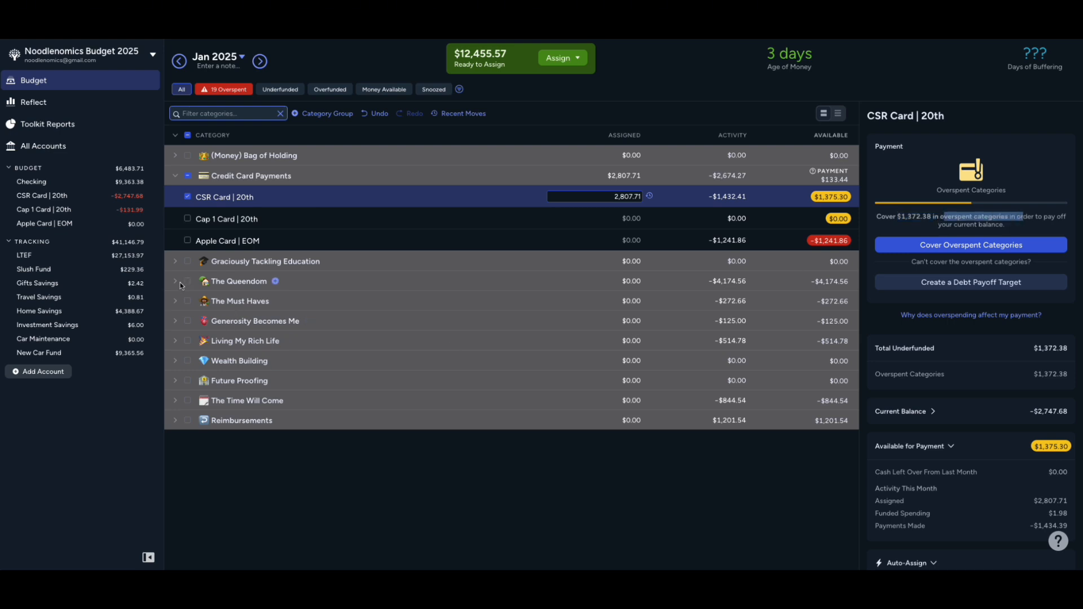
pyautogui.click(176, 342)
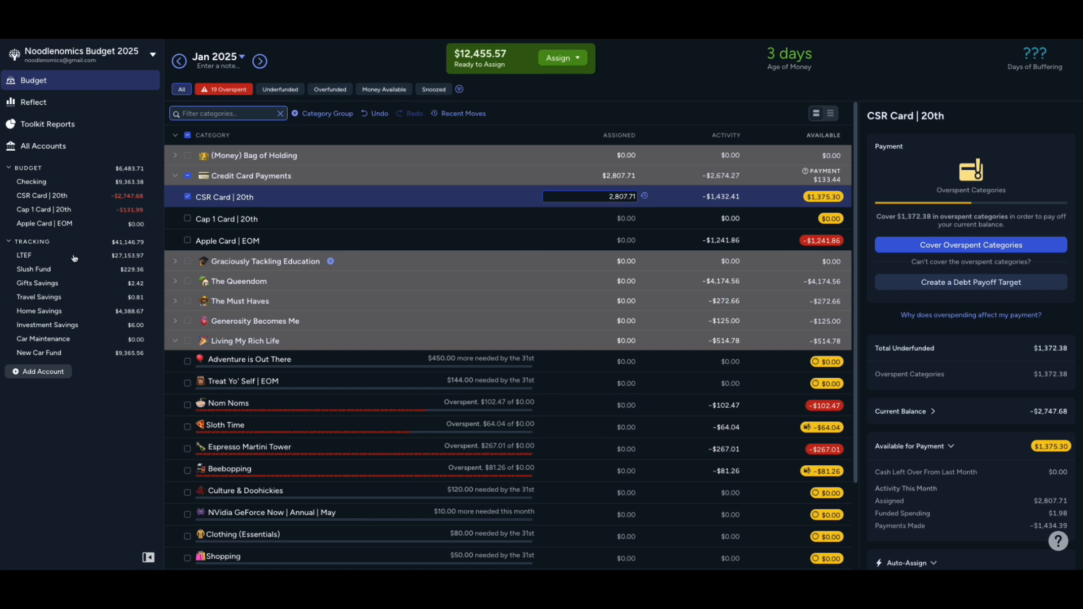
pyautogui.click(188, 197)
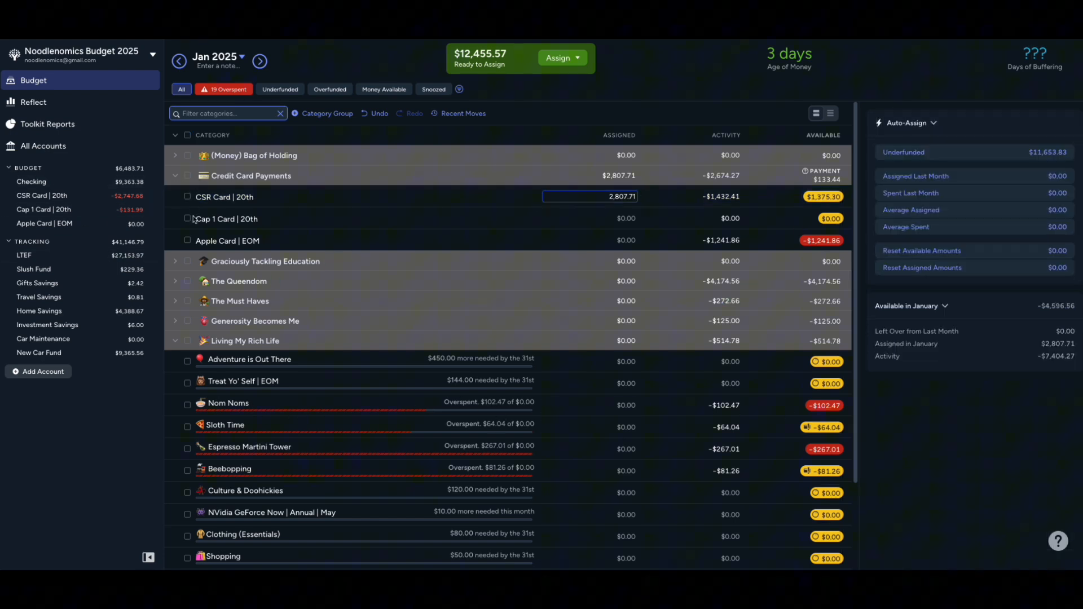
pyautogui.click(175, 340)
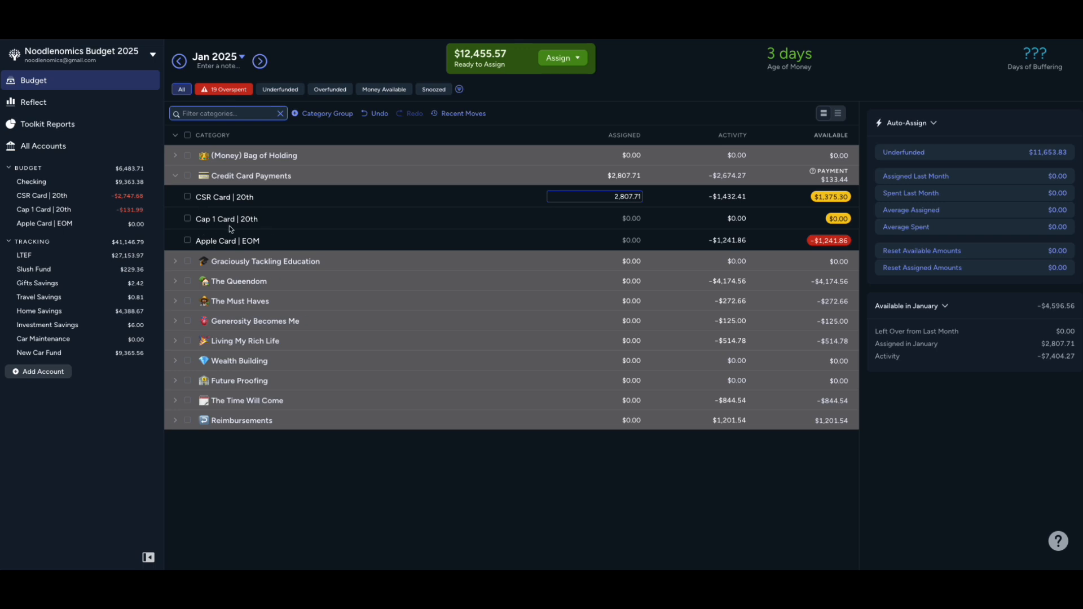
# Inspect the Cap 1 Card payment category and its account transactions, then return to the January budget
pyautogui.click(188, 219)
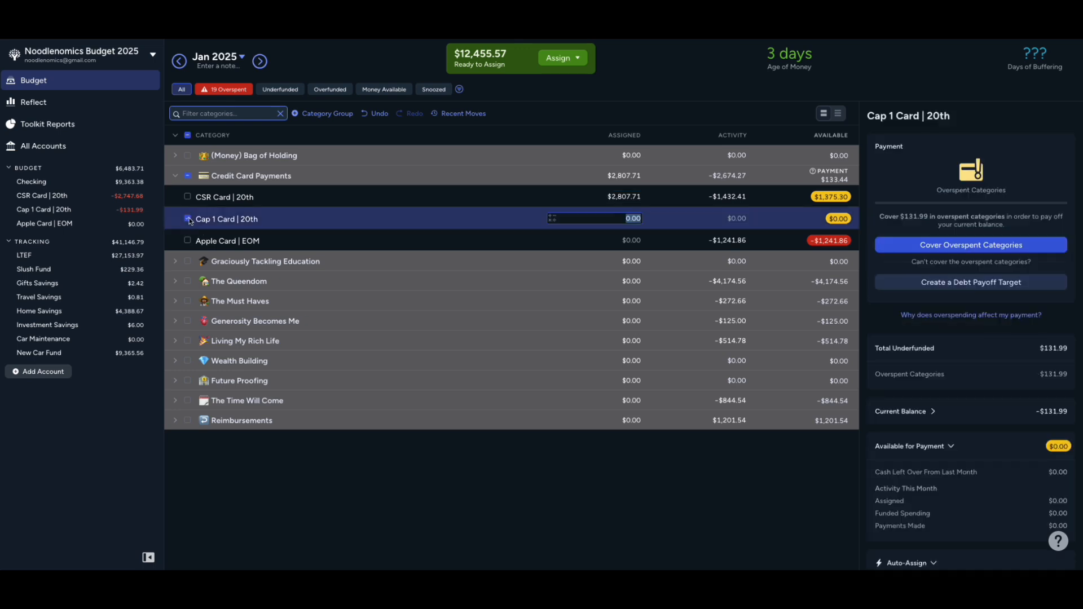
pyautogui.click(47, 212)
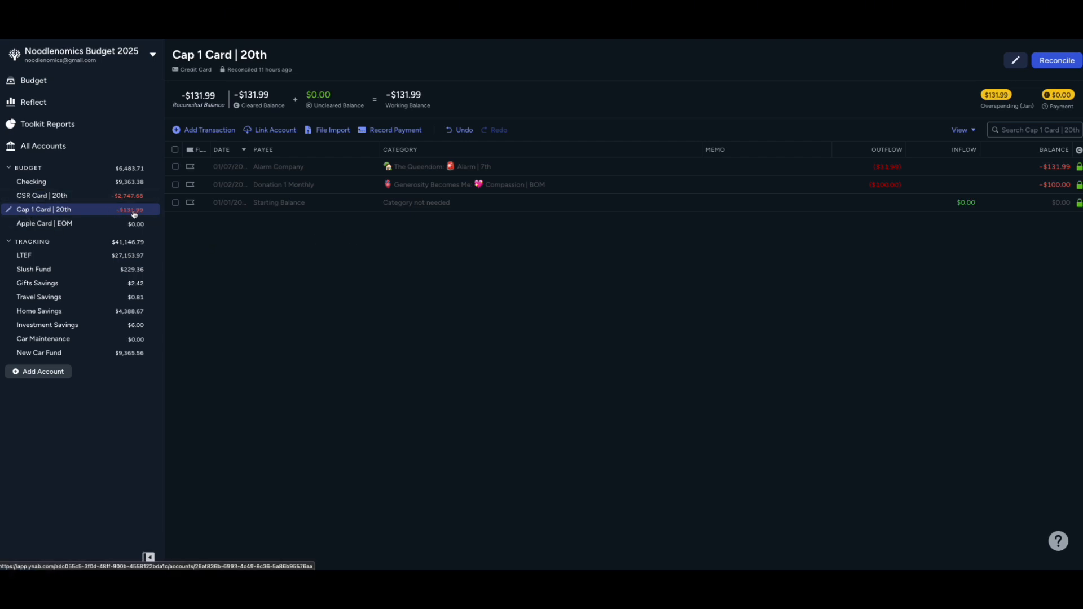
pyautogui.click(73, 81)
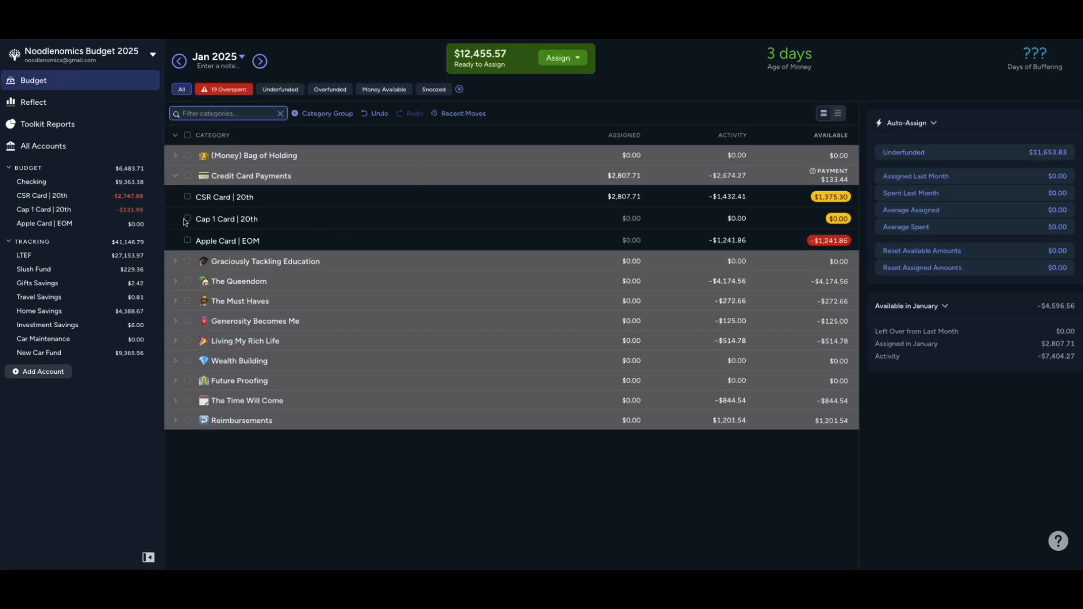
# Auto-assign the underfunded amount of $1,241.86 to the Apple Card payment category, then deselect it
pyautogui.click(242, 243)
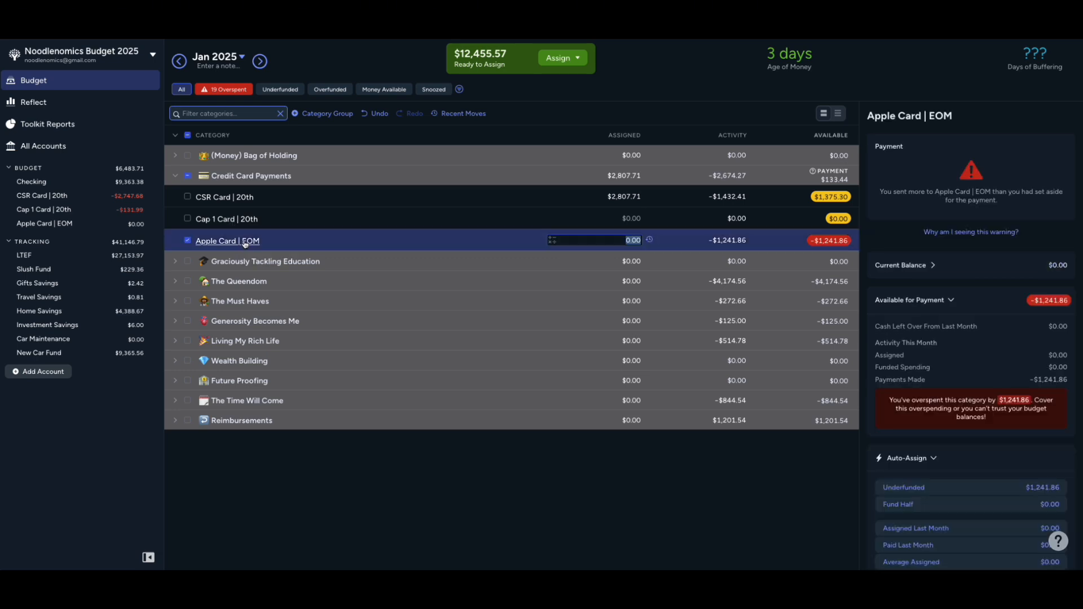
pyautogui.click(996, 491)
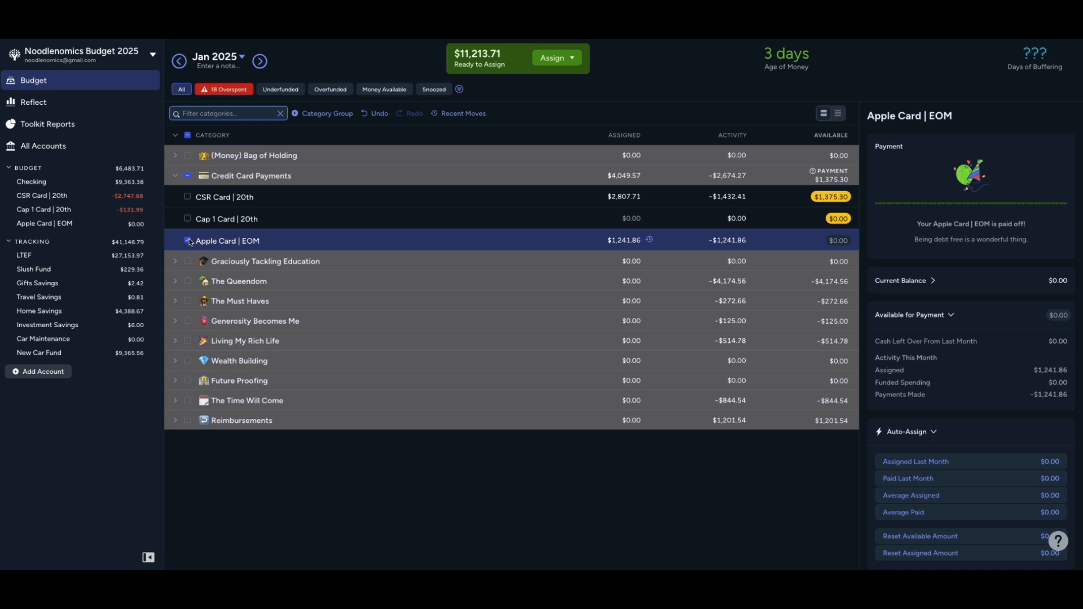
pyautogui.click(188, 241)
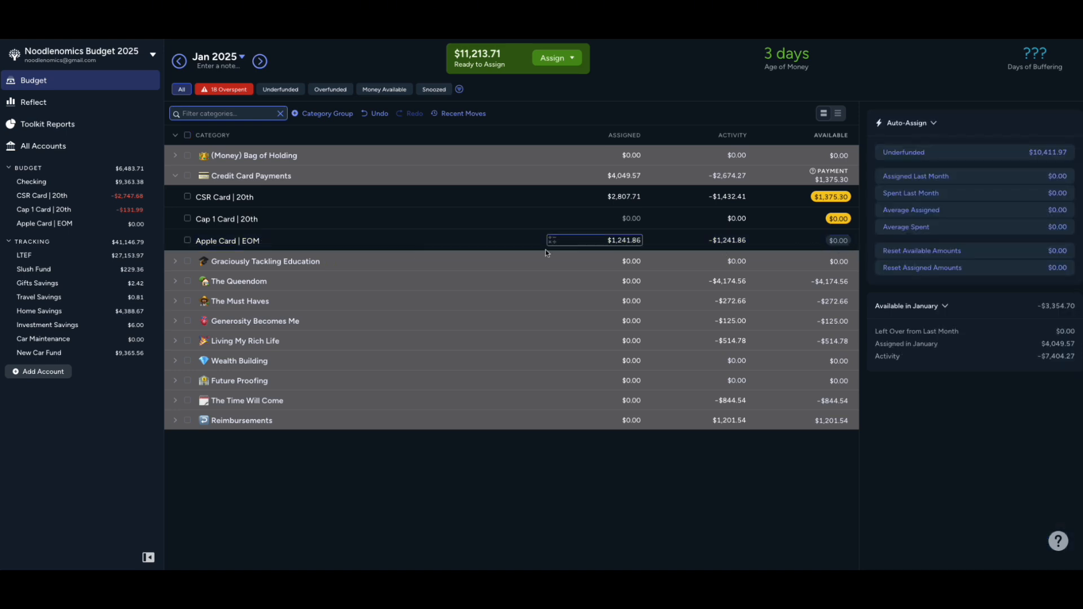
# Review the Apple Card account's transactions, then collapse Credit Card Payments back in the January budget
pyautogui.click(62, 224)
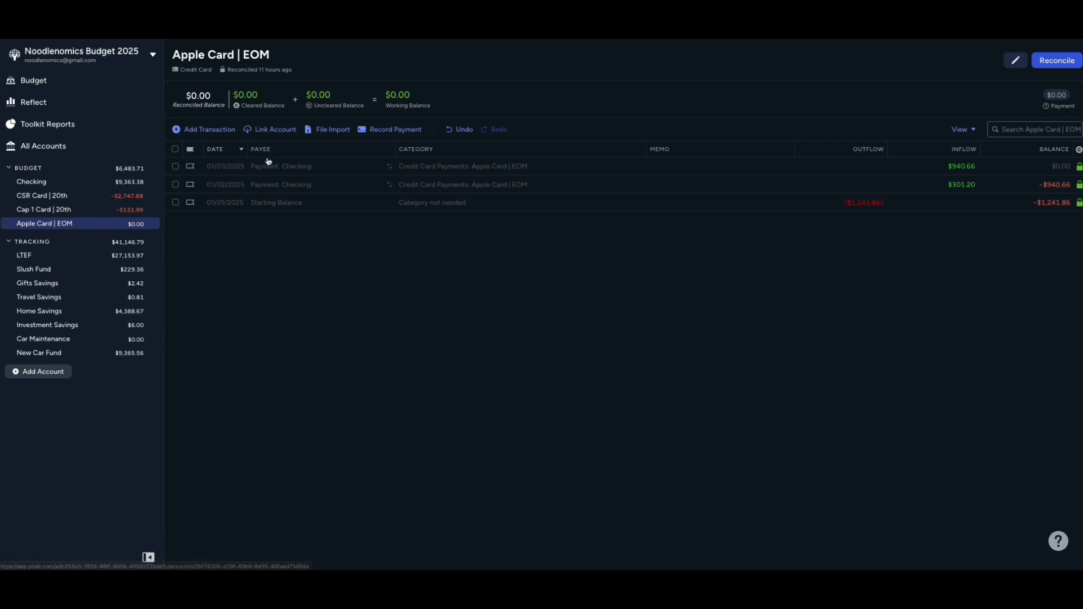
pyautogui.click(83, 80)
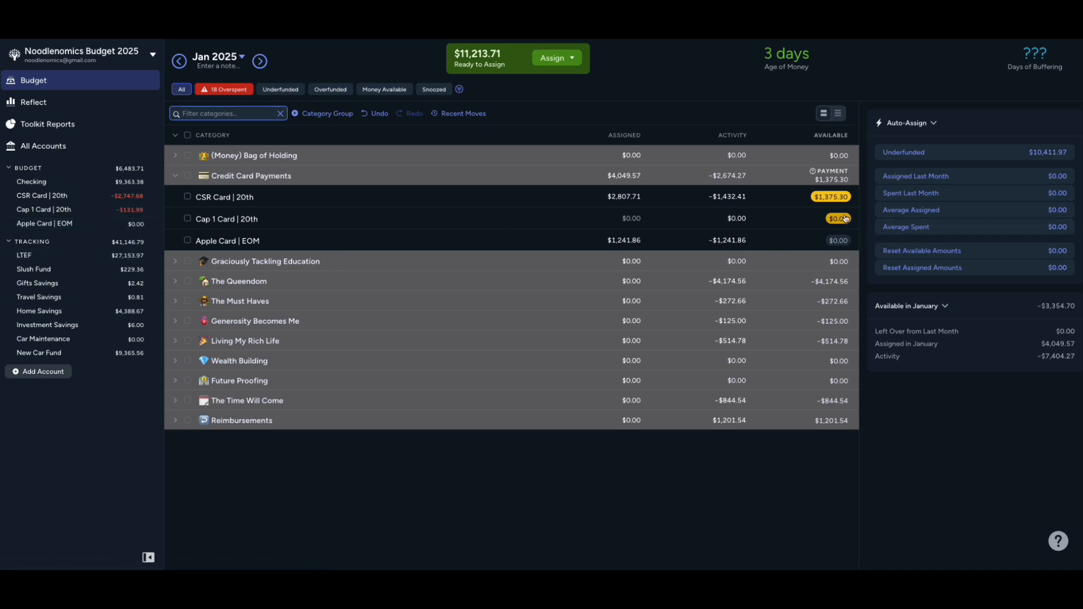
pyautogui.click(176, 178)
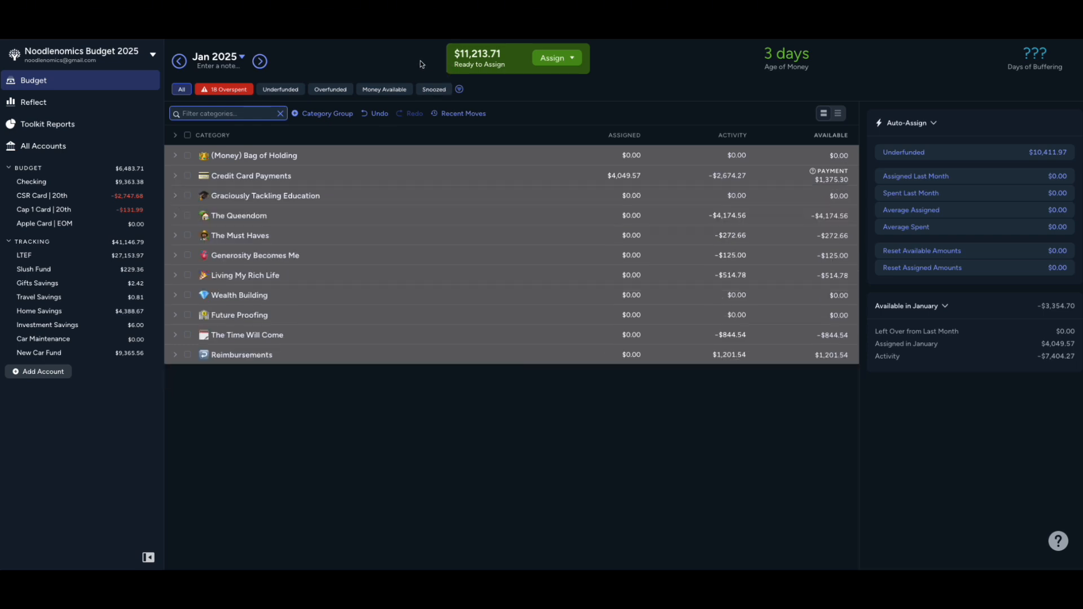
# Expand Graciously Tackling Education and The Queendom, and auto-assign the underfunded $1,285.61 to Student Loans
pyautogui.click(175, 195)
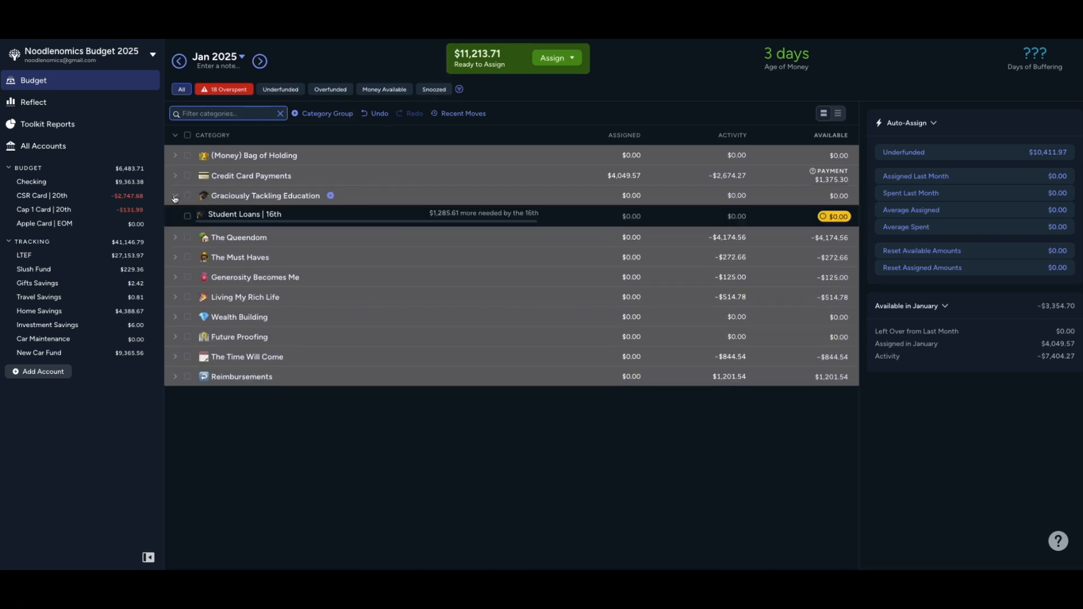
pyautogui.click(175, 196)
pyautogui.click(174, 216)
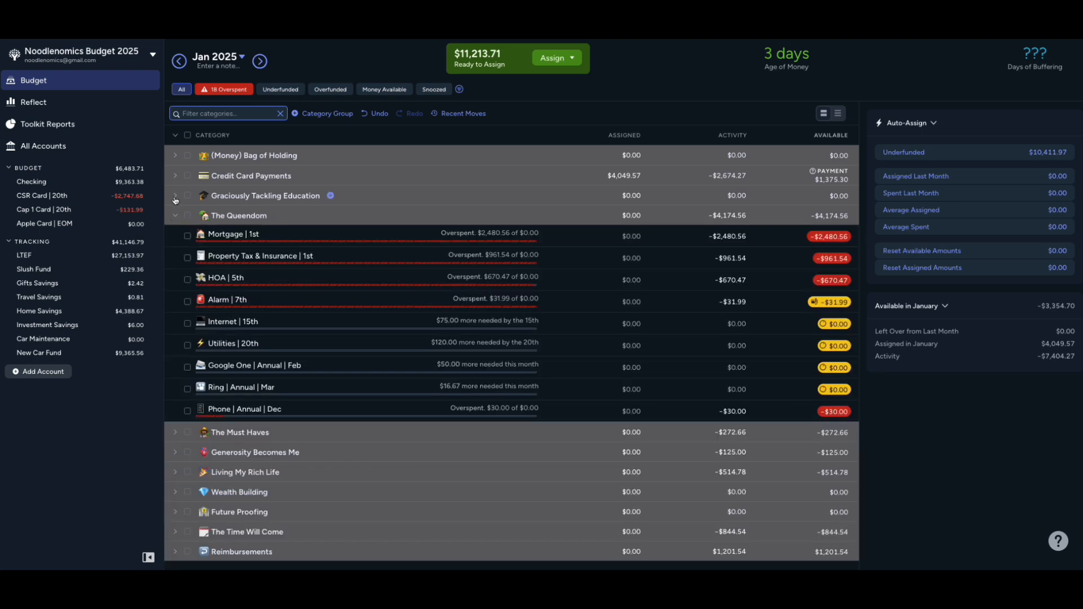
pyautogui.click(331, 196)
pyautogui.click(190, 218)
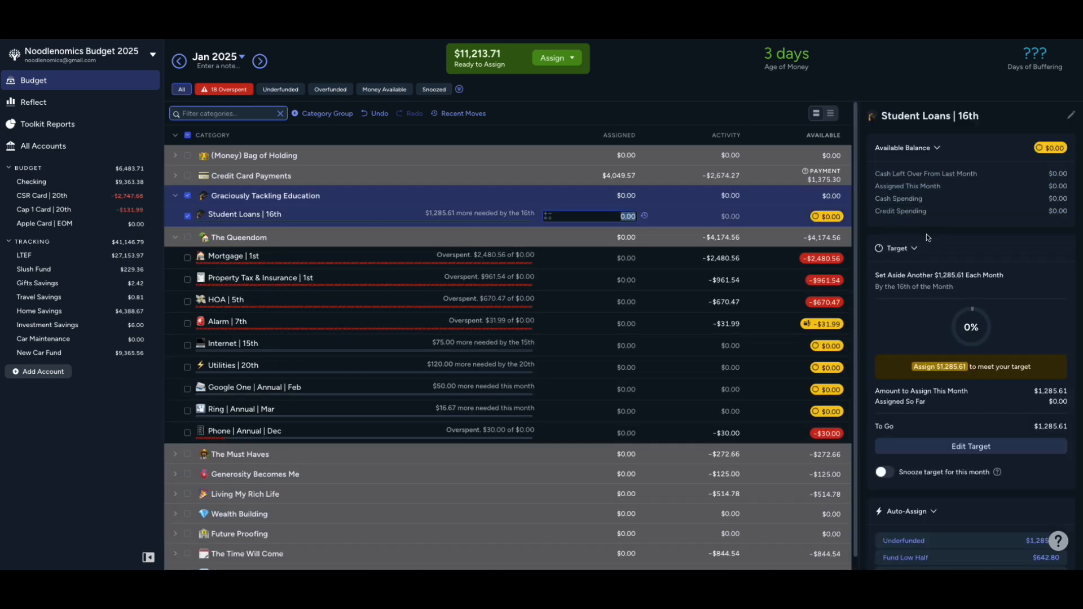
pyautogui.click(1002, 546)
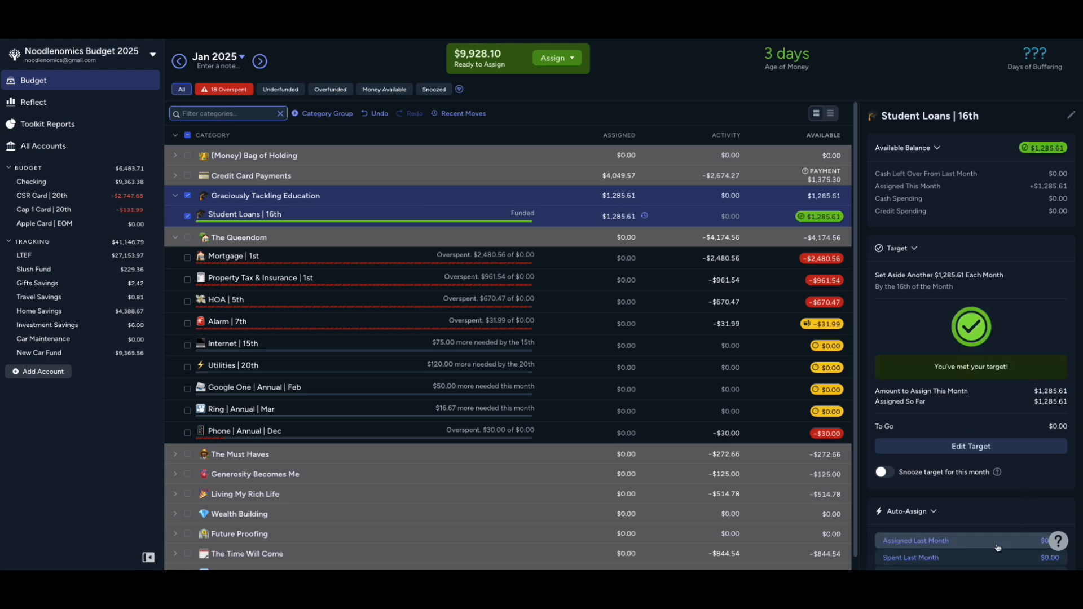
pyautogui.click(187, 195)
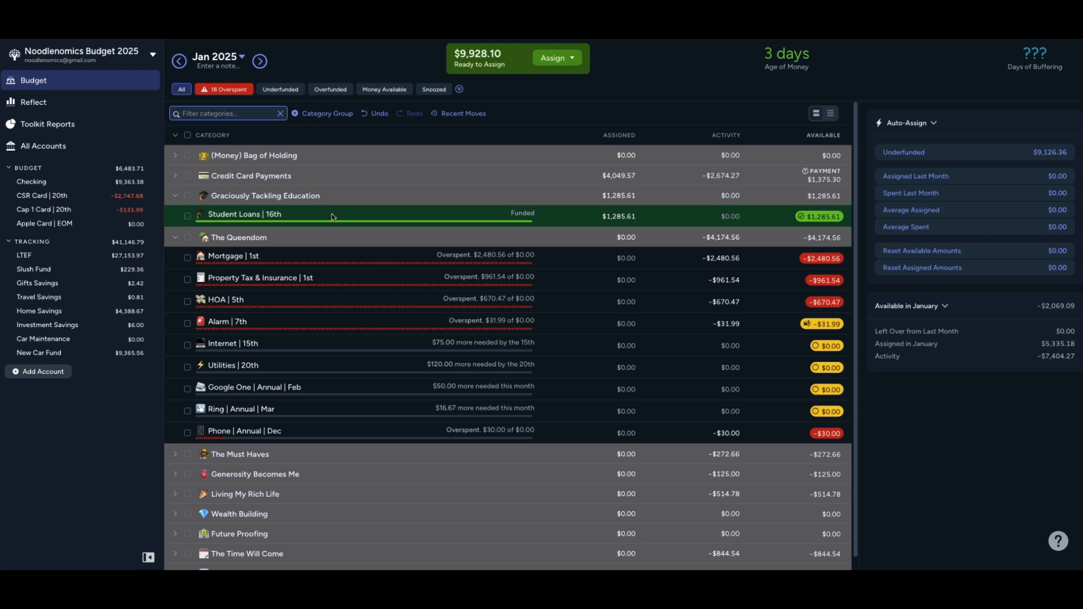
# Select all categories in The Queendom and auto-assign their underfunded total of $4,440.76, then clear the selection
pyautogui.click(188, 257)
pyautogui.click(187, 280)
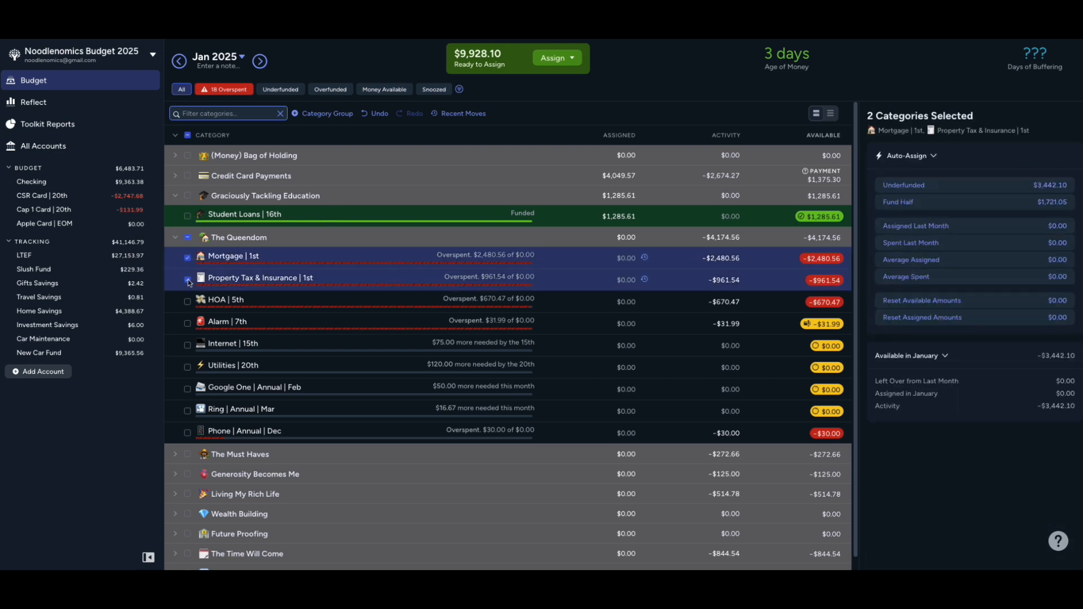
pyautogui.click(188, 238)
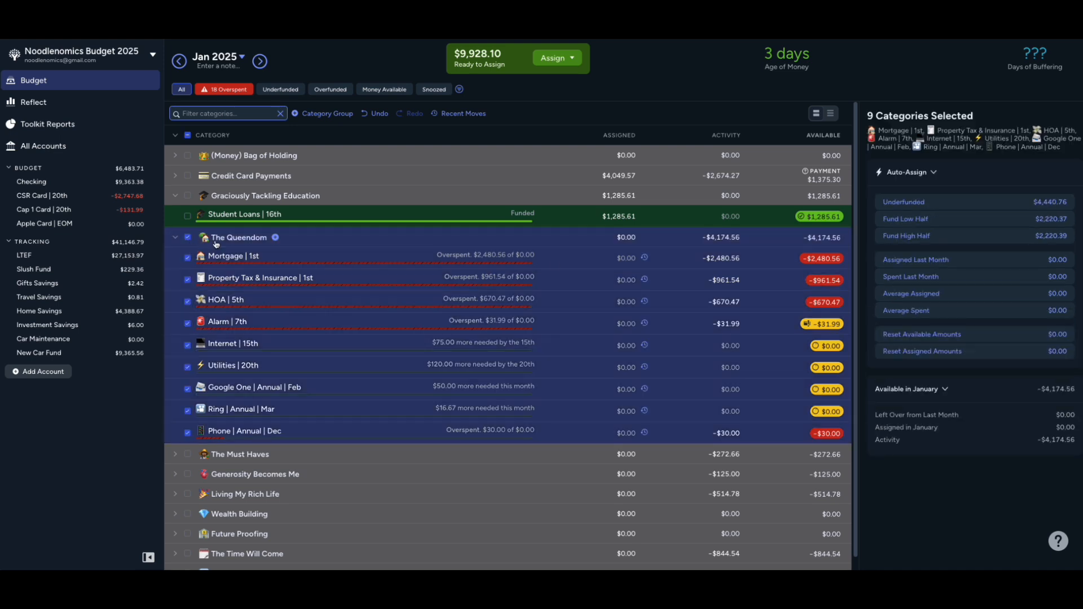
pyautogui.click(993, 203)
pyautogui.click(188, 237)
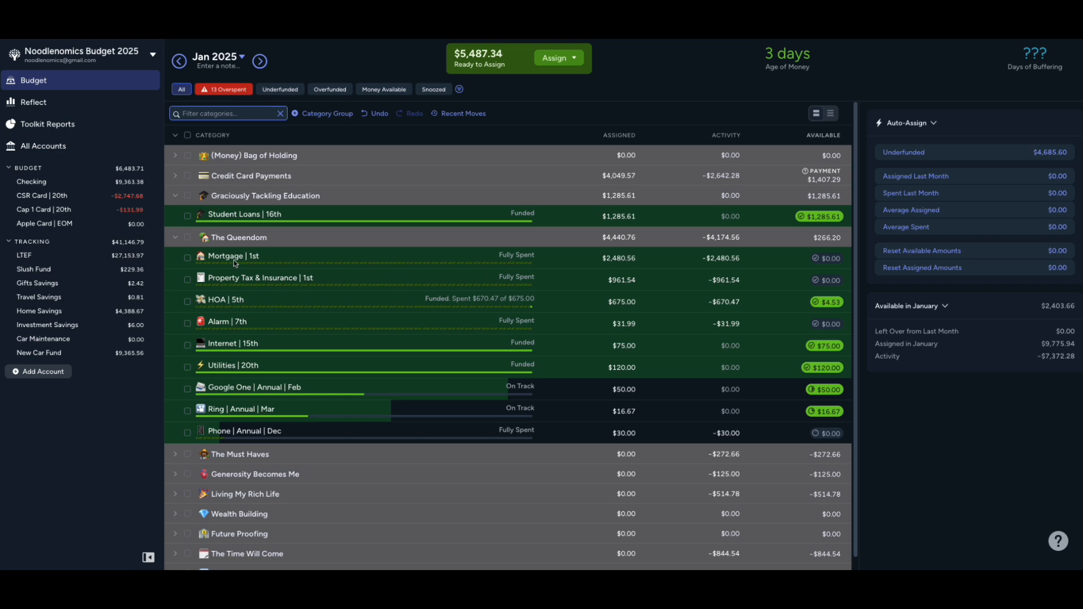
# Mark all transactions in the Checking account as cleared, then return to the January budget
pyautogui.click(76, 182)
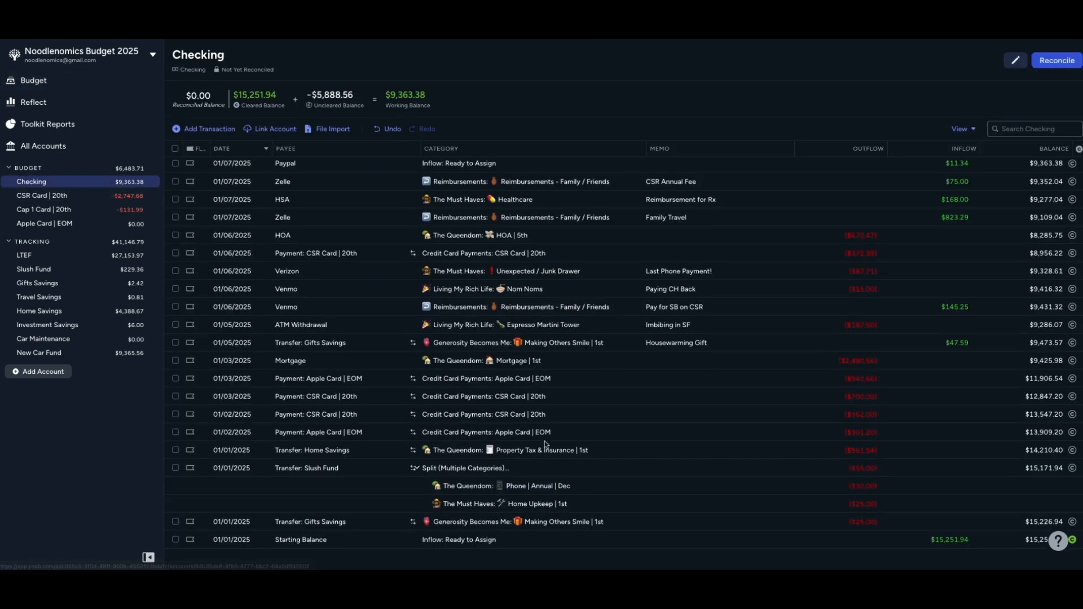
pyautogui.scroll(-2, 544, 441)
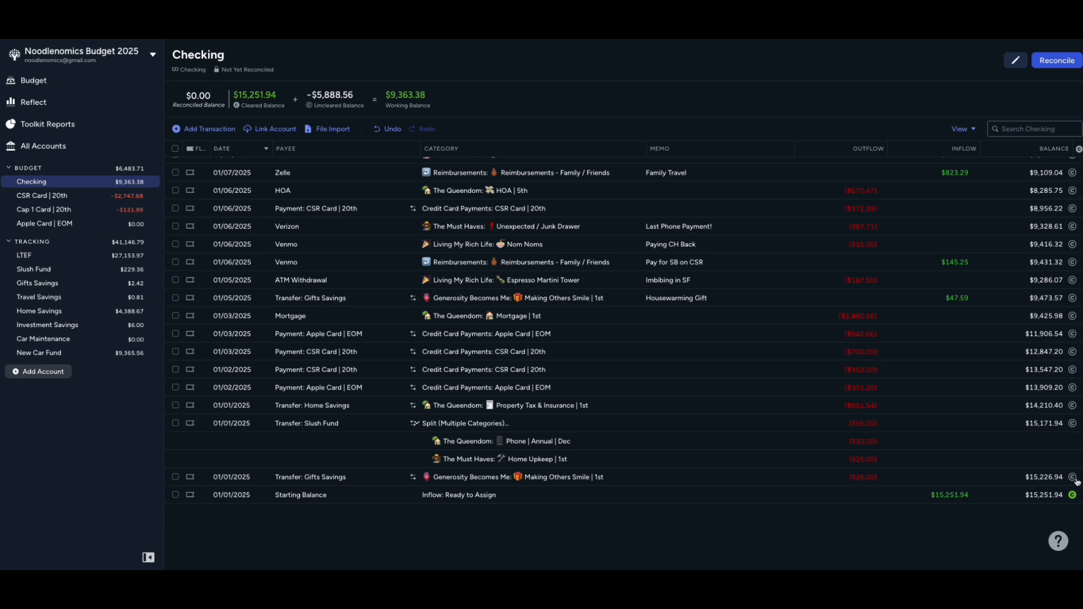
pyautogui.scroll(2, 181, 204)
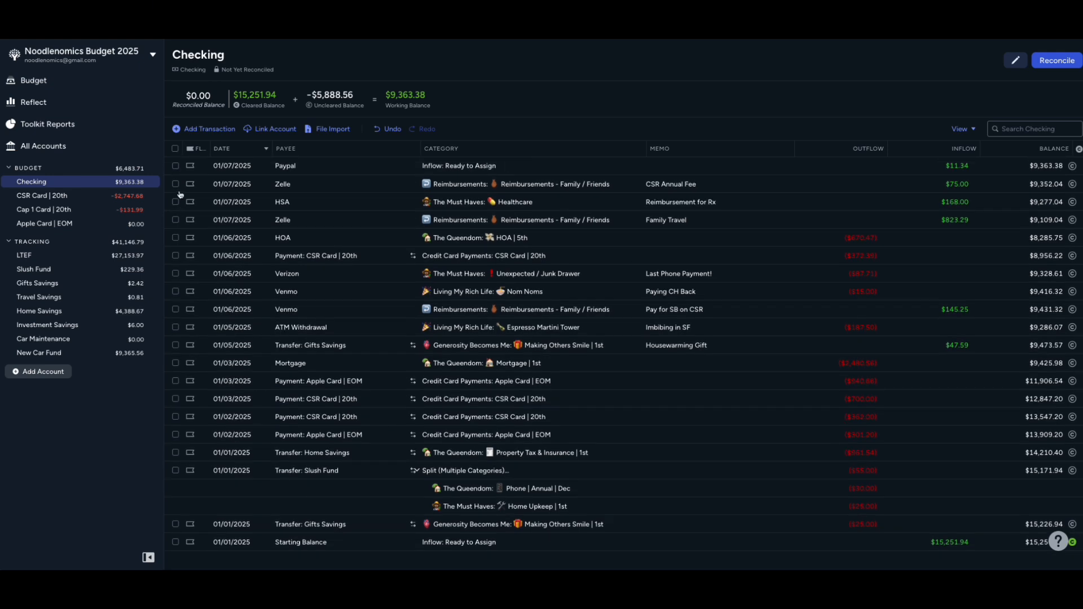
pyautogui.click(175, 148)
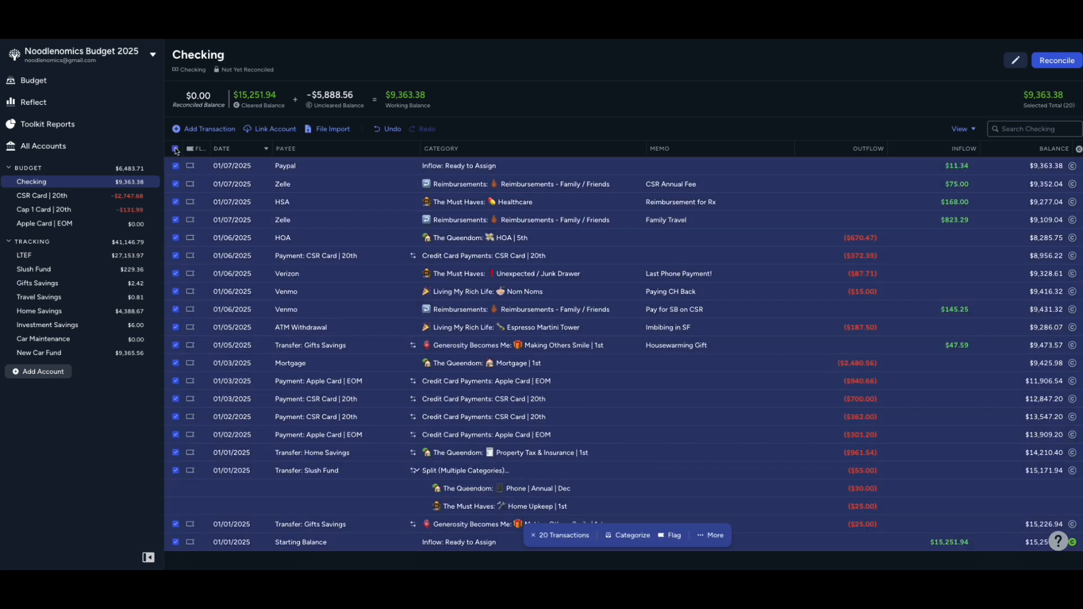
pyautogui.click(723, 544)
pyautogui.click(681, 372)
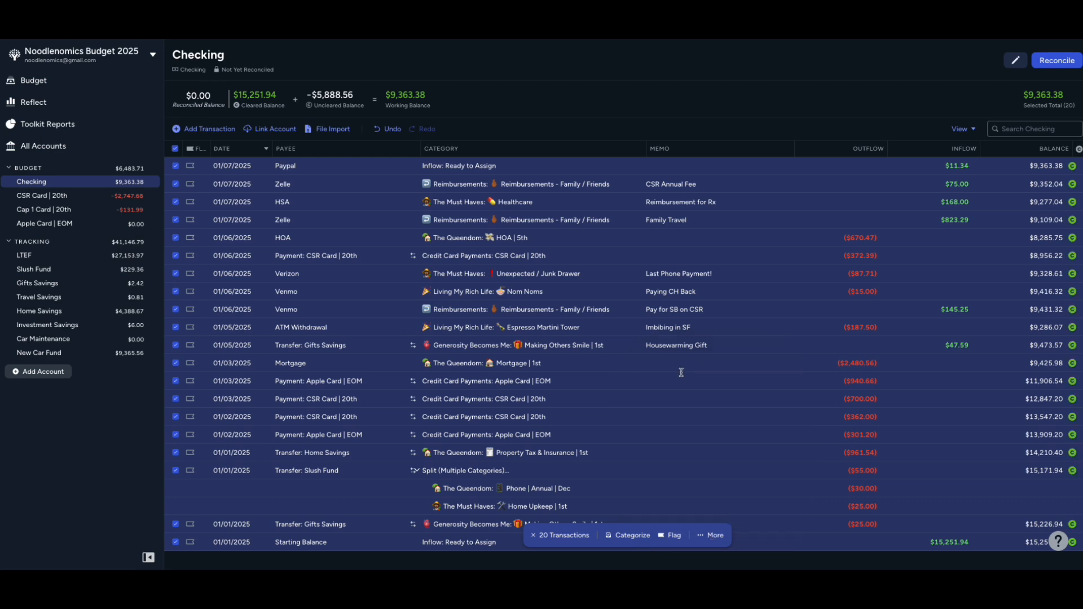
pyautogui.click(176, 148)
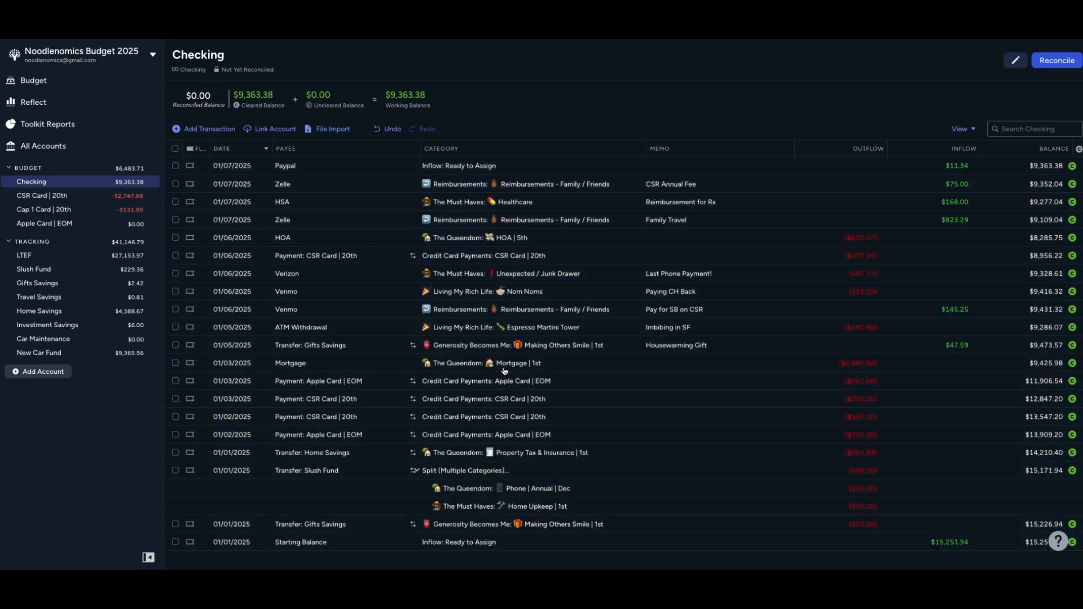
pyautogui.click(63, 83)
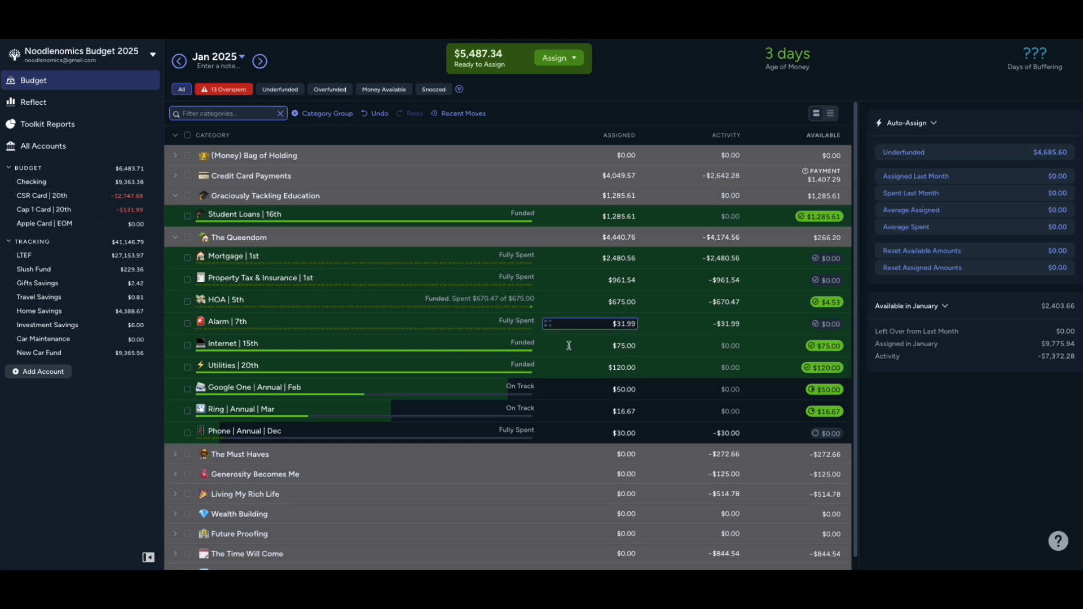
# Collapse The Queendom and Graciously Tackling Education, auto-assign the underfunded $1,031.50 to all The Must Haves categories, and clear the selection
pyautogui.click(175, 237)
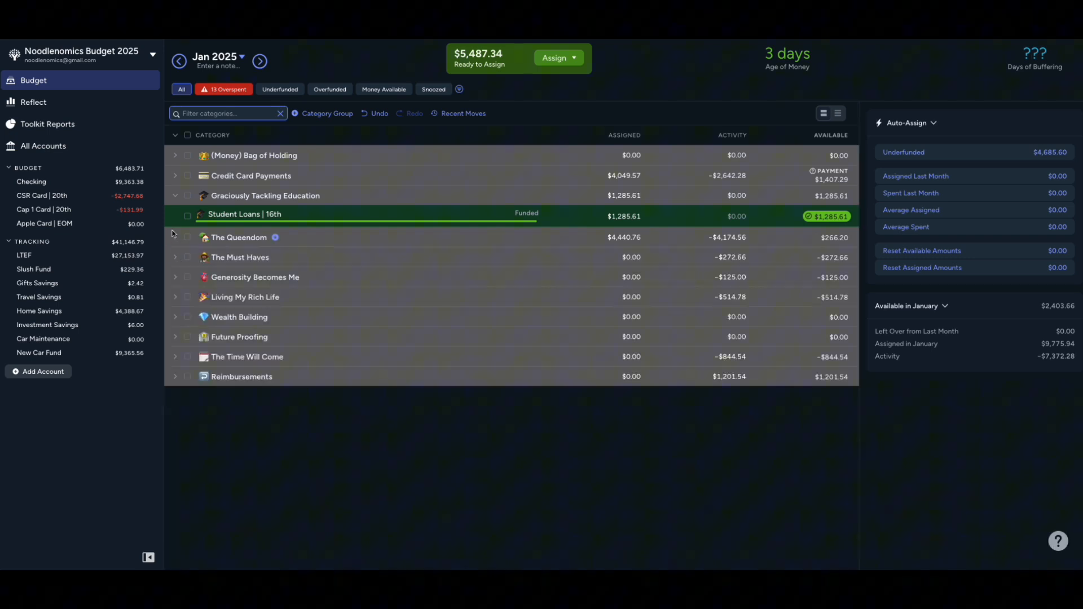
pyautogui.click(174, 197)
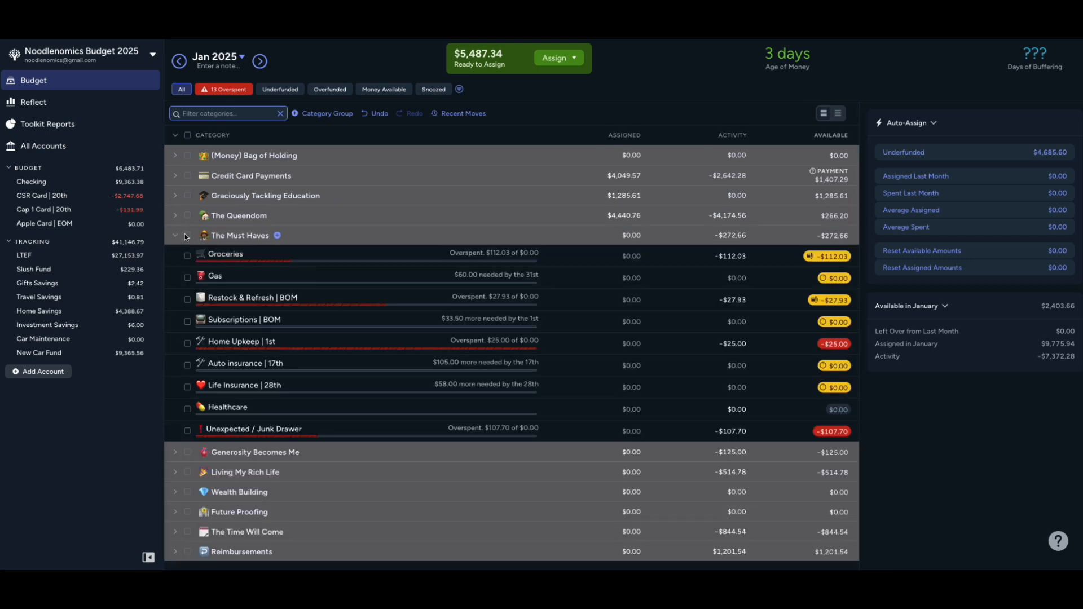
pyautogui.click(188, 236)
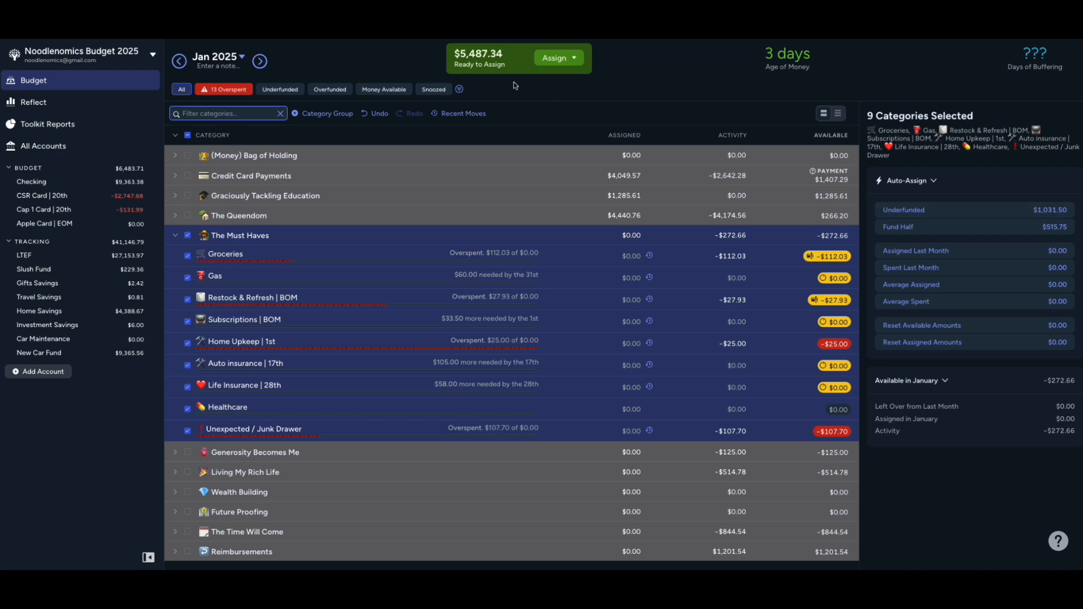
pyautogui.click(959, 210)
pyautogui.click(179, 238)
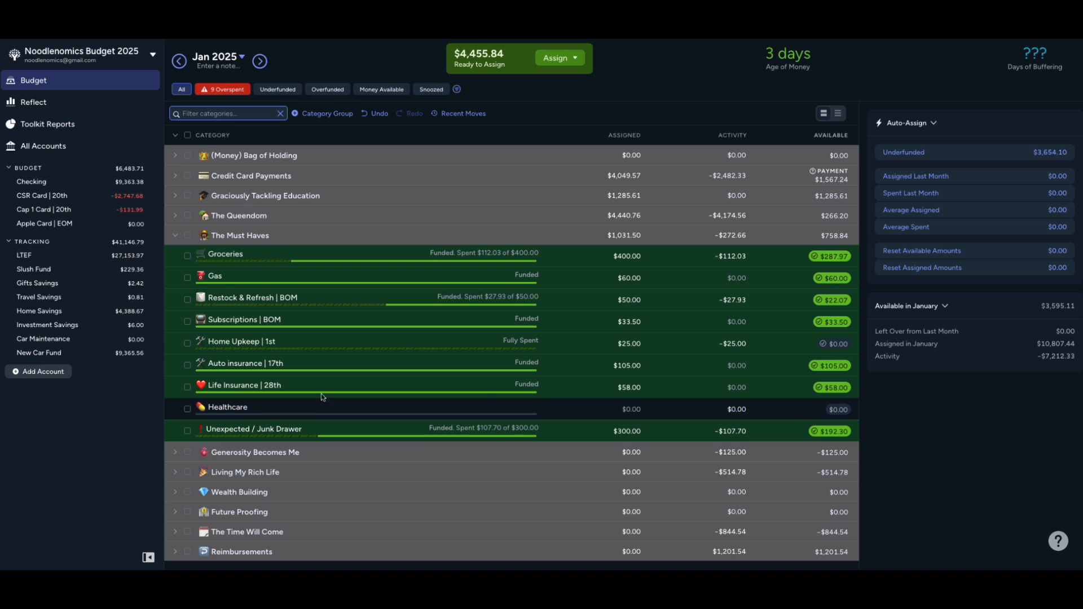
# Review the transactions behind Healthcare's January activity, then collapse The Must Haves
pyautogui.click(736, 410)
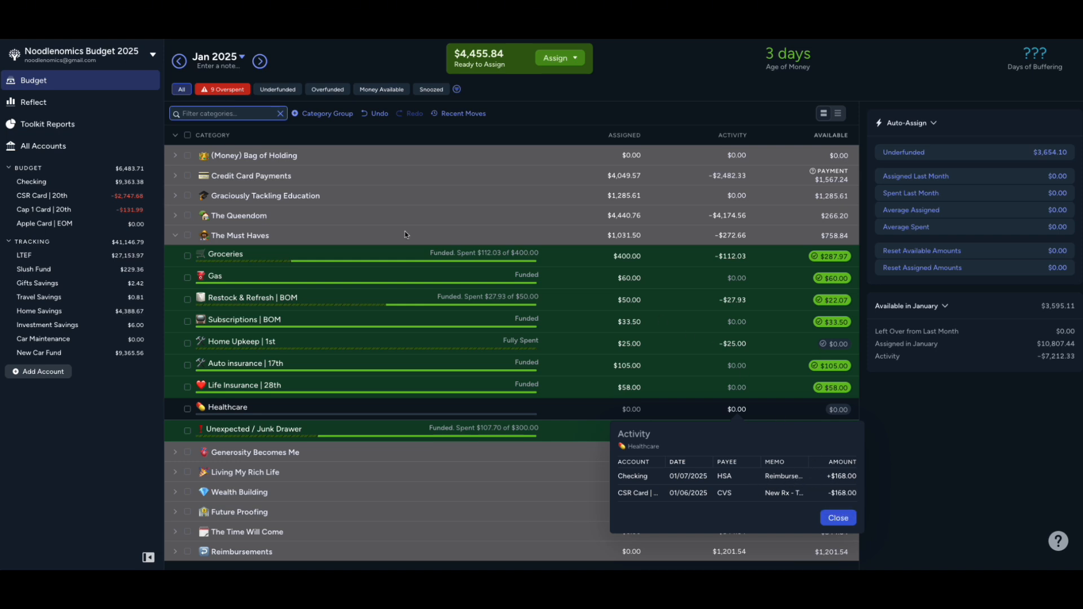
pyautogui.click(846, 521)
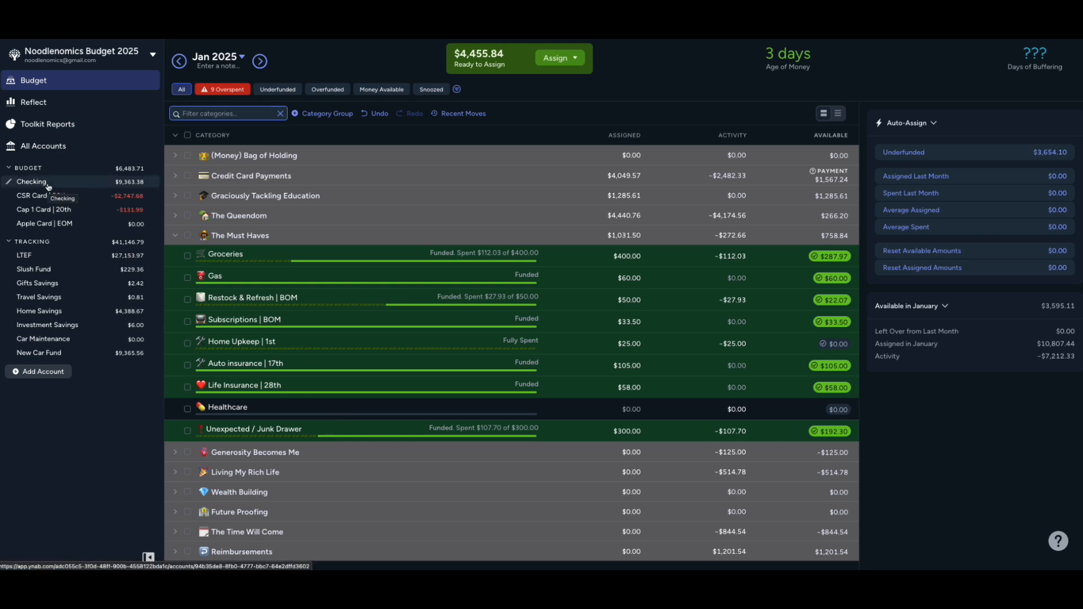
pyautogui.click(175, 235)
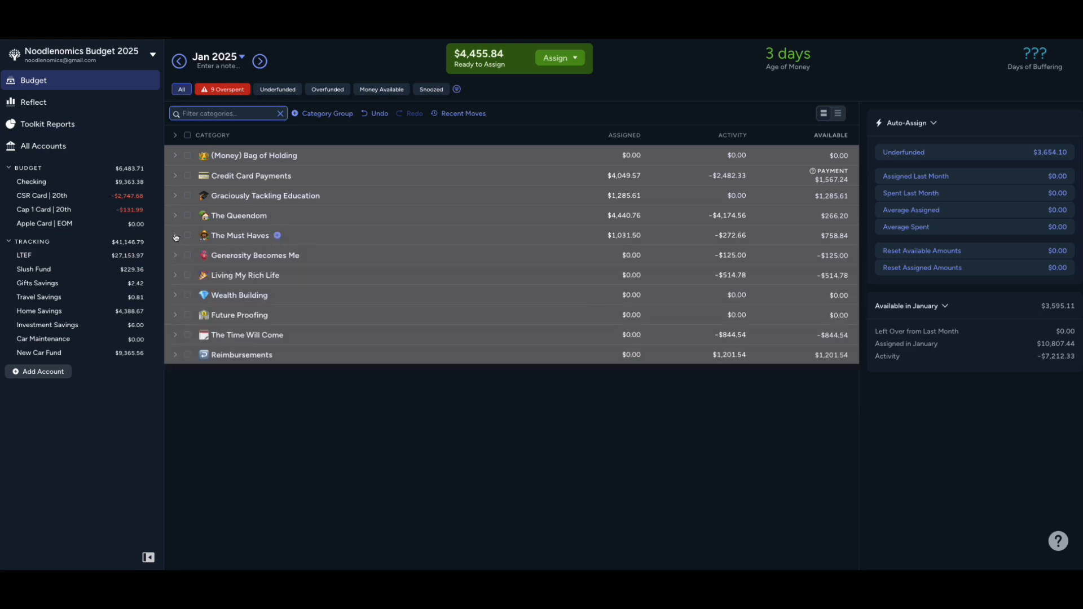
pyautogui.click(175, 236)
pyautogui.click(175, 236)
# Expand Generosity Becomes Me, check its overspent categories, auto-assign the underfunded $150.00 to the whole group, and clear the selection
pyautogui.click(175, 257)
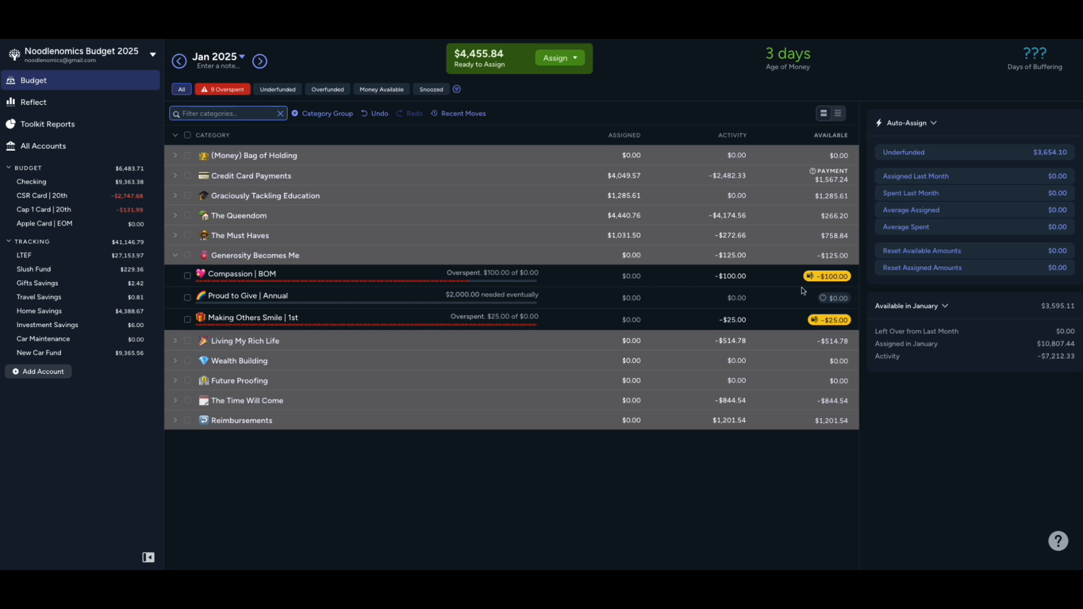
pyautogui.moveTo(840, 285)
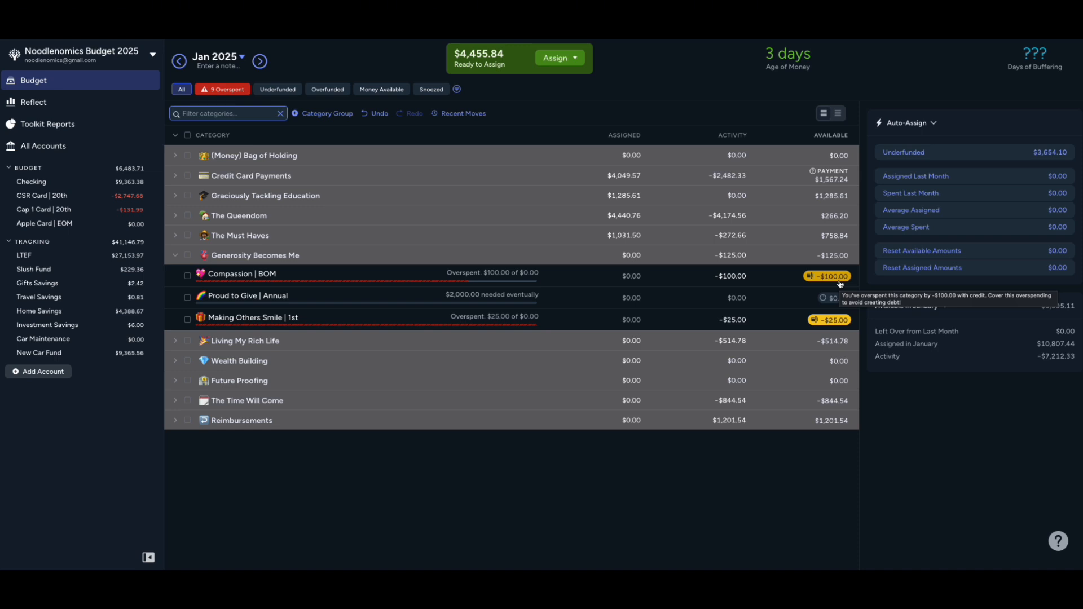
pyautogui.moveTo(836, 326)
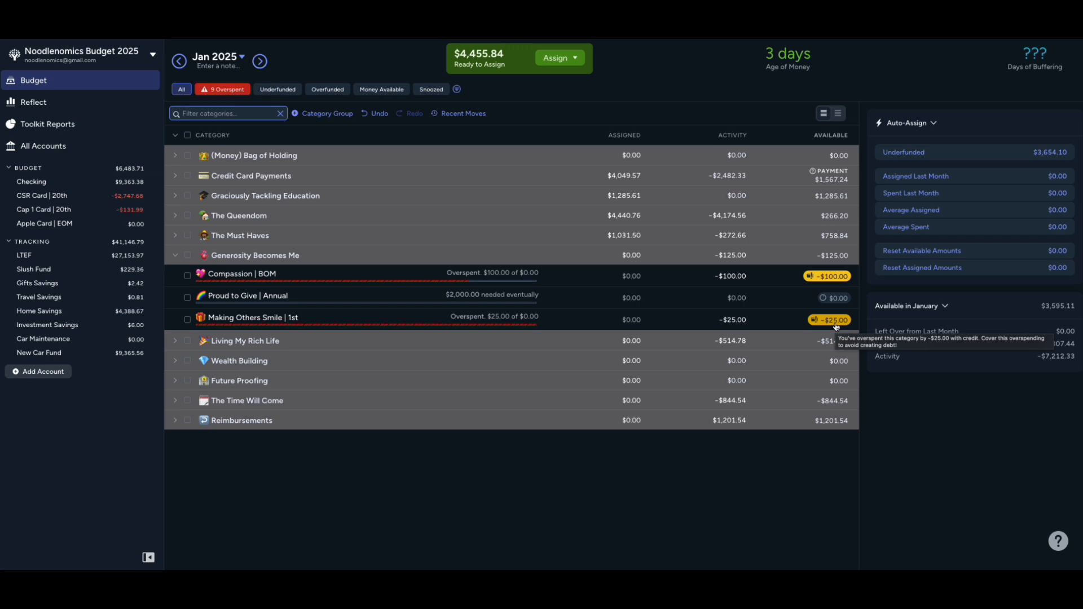
pyautogui.click(188, 255)
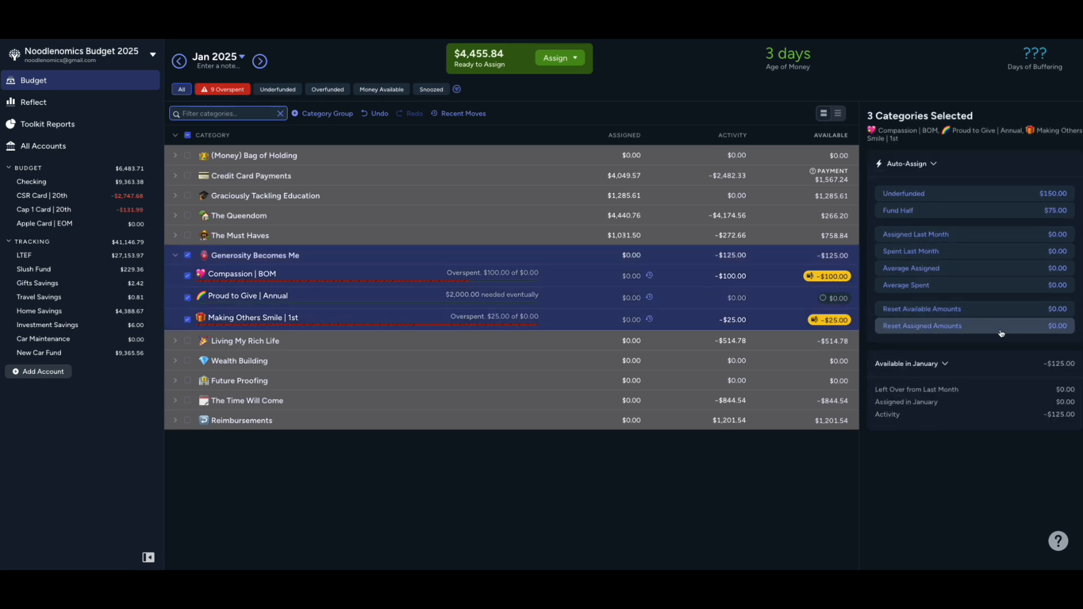
pyautogui.click(954, 194)
pyautogui.click(187, 255)
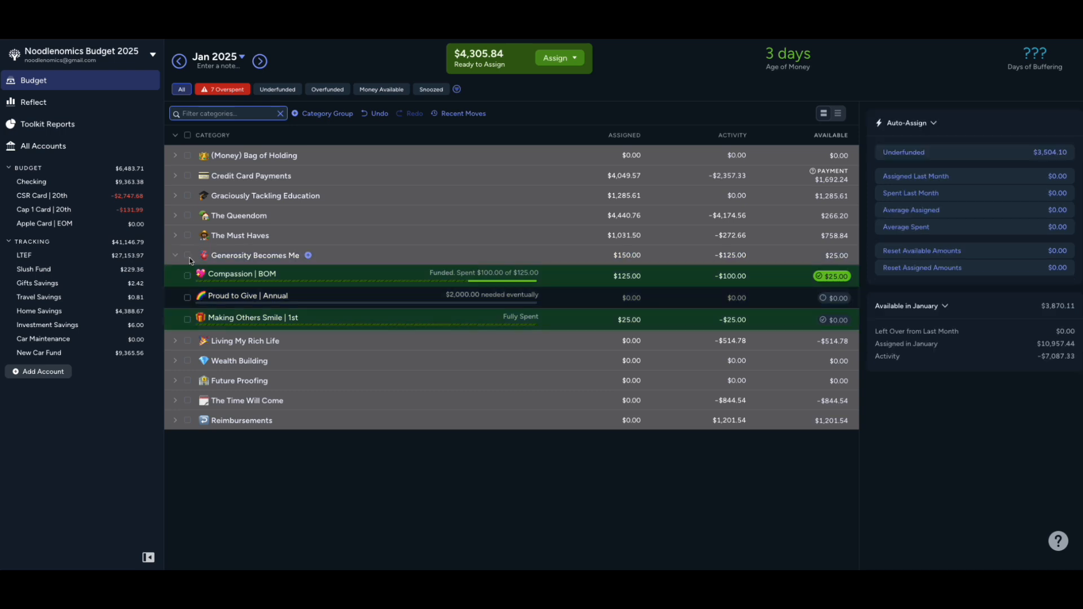
pyautogui.click(546, 322)
# Expand Living My Rich Life, auto-assign the underfunded $1,585.61 to all its categories, and clear the selection
pyautogui.click(175, 341)
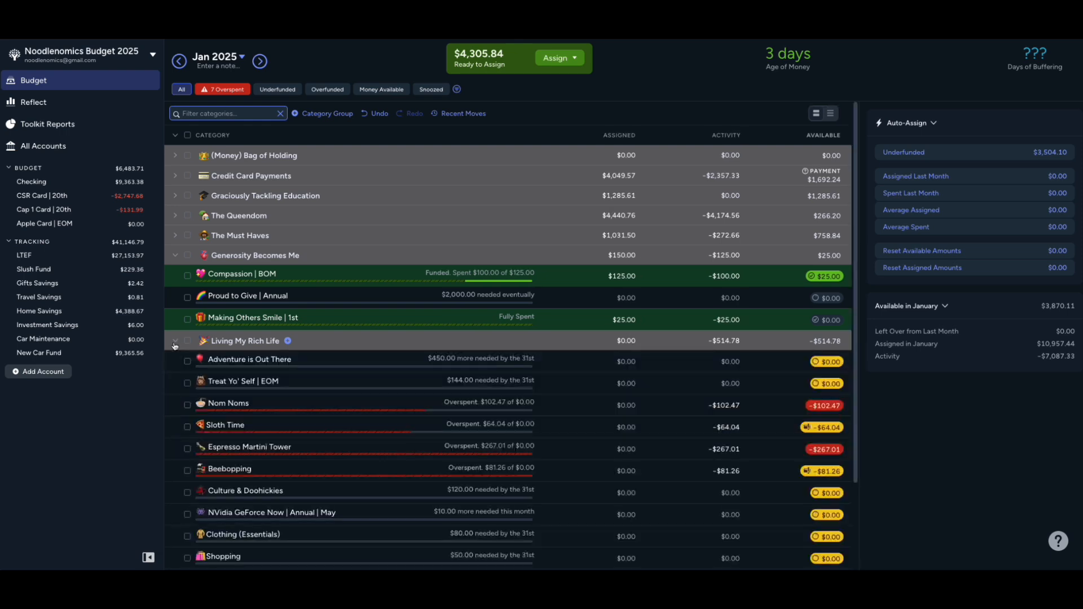
pyautogui.click(188, 341)
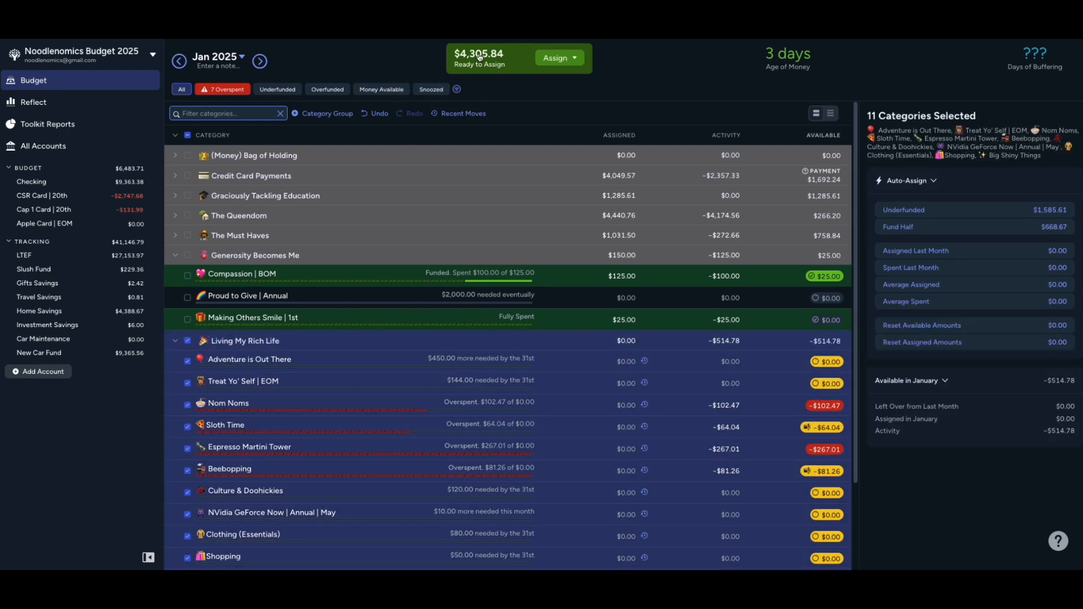
pyautogui.scroll(-2, 508, 349)
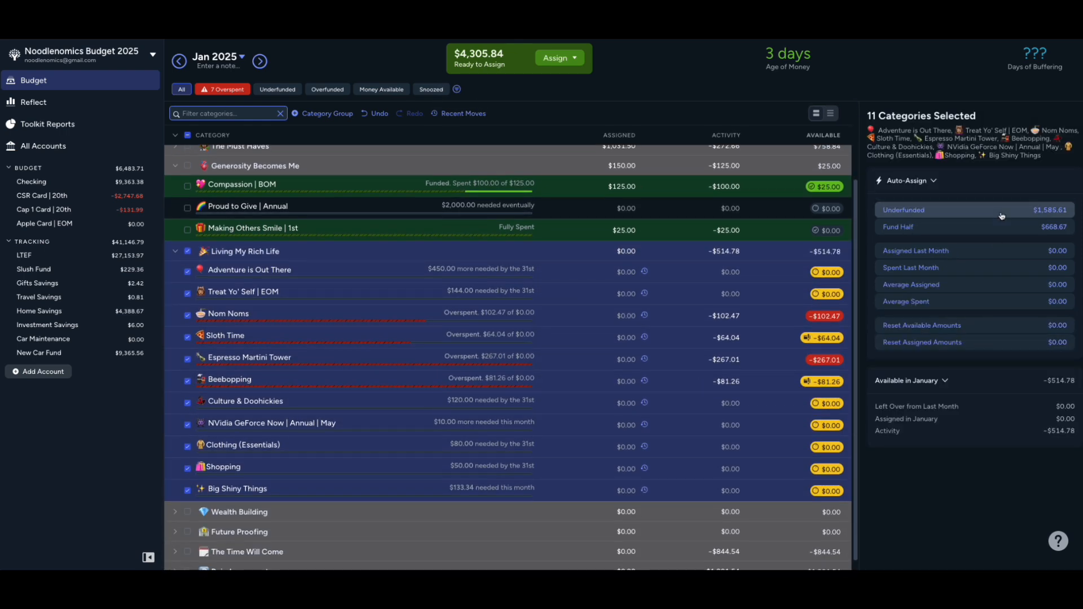
pyautogui.click(914, 209)
pyautogui.click(186, 252)
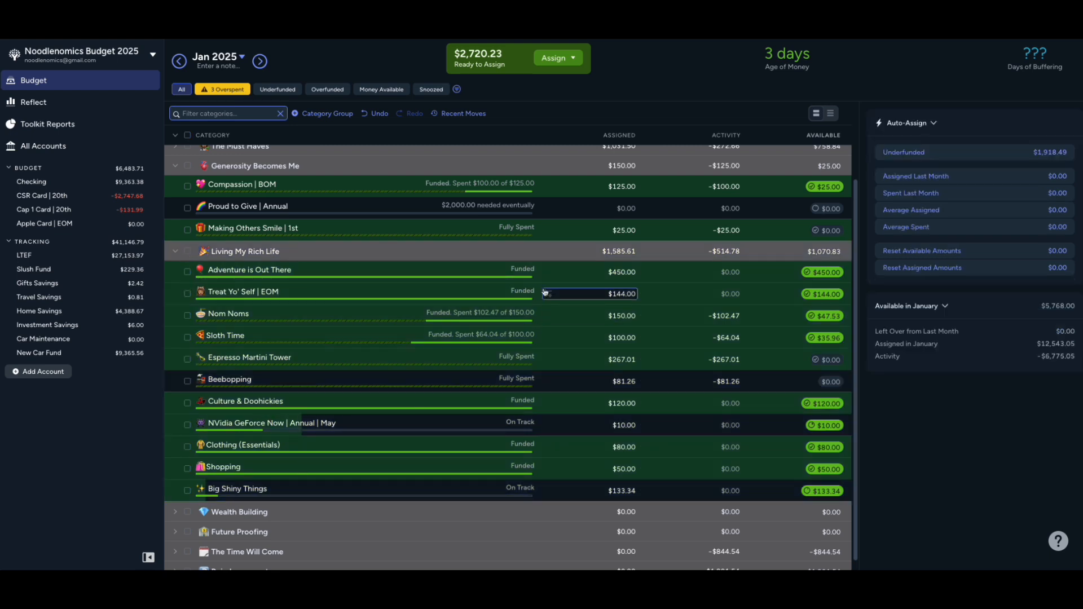
# Review the target and note of the Adventure is Out There category, then deselect it
pyautogui.click(474, 271)
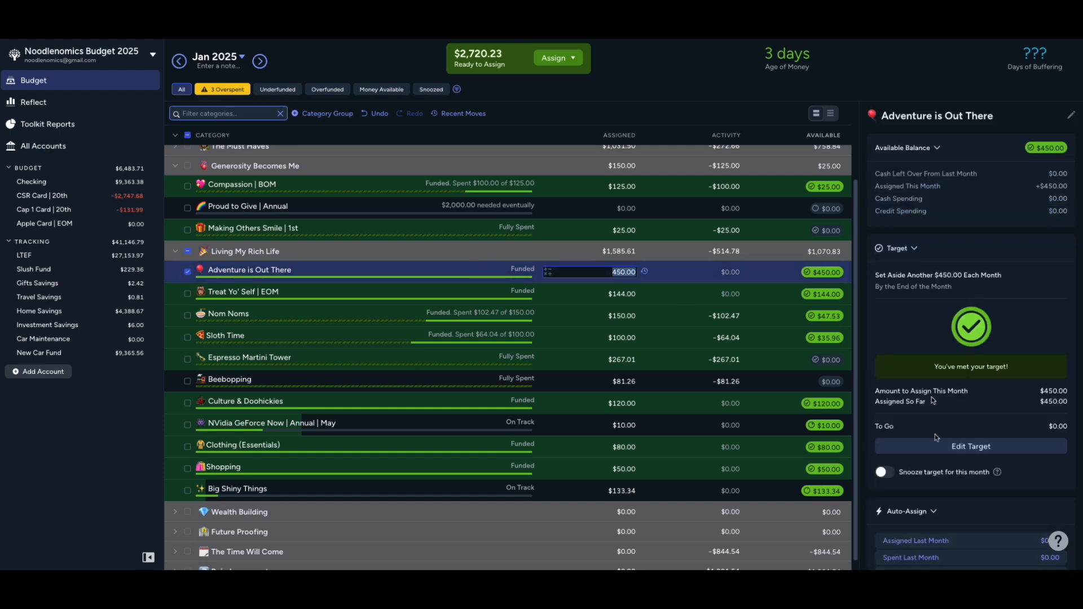
pyautogui.scroll(-3, 935, 434)
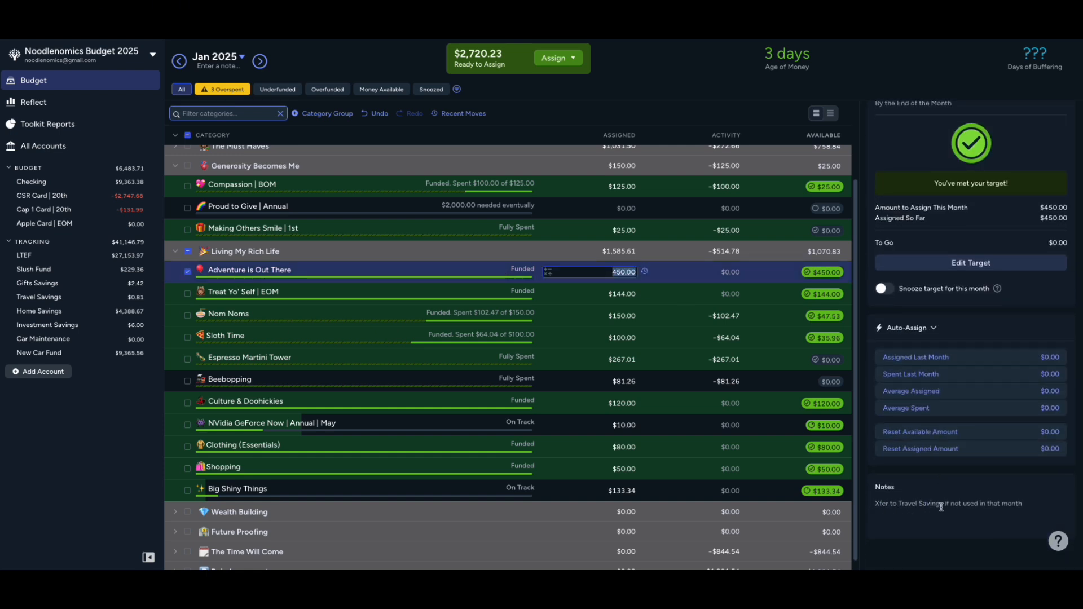
pyautogui.moveTo(945, 503); pyautogui.dragTo(1039, 507)
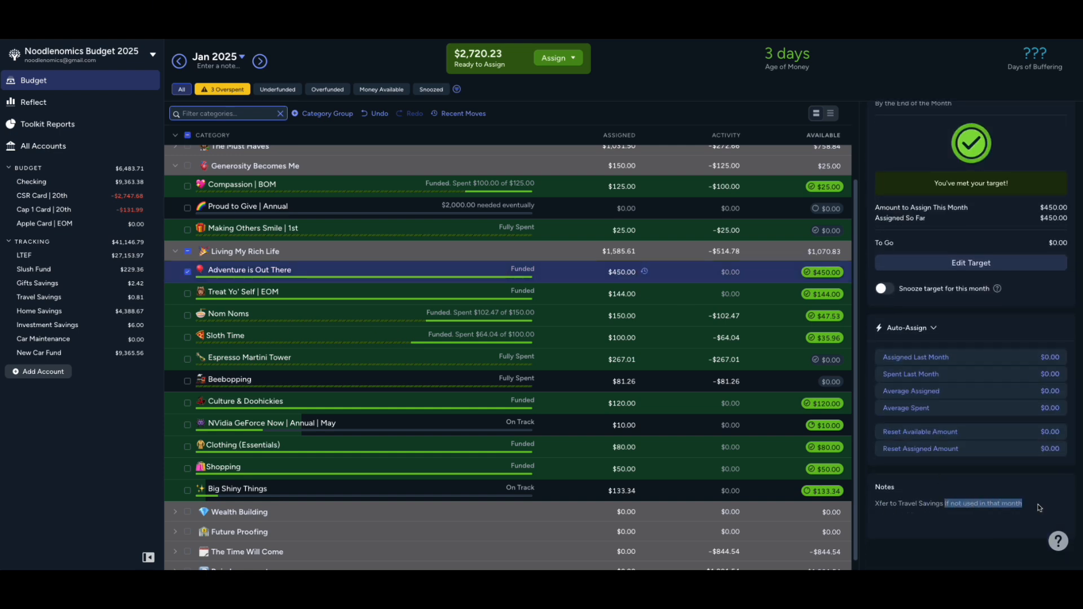
pyautogui.click(1036, 507)
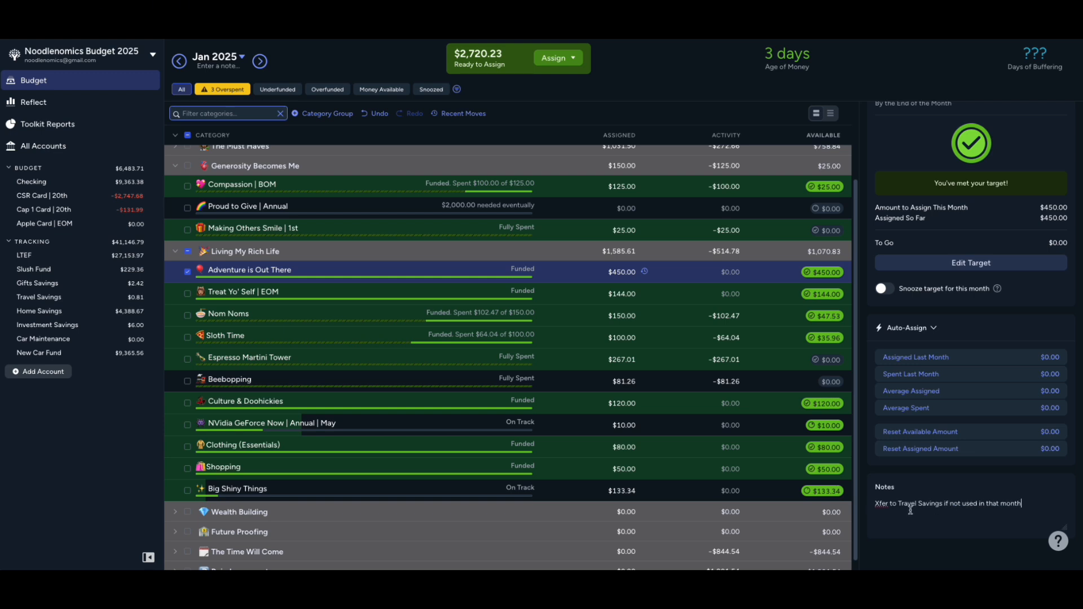
pyautogui.click(188, 272)
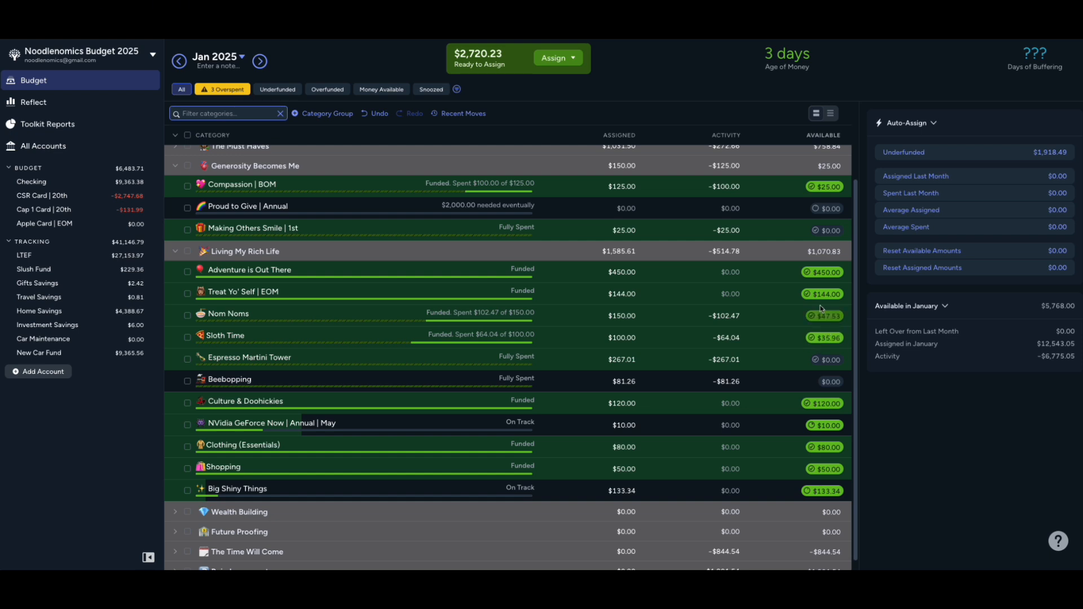
# Examine the CSR Card's payment details and overspending amount under Credit Card Payments, then deselect it and collapse the group
pyautogui.scroll(3, 814, 347)
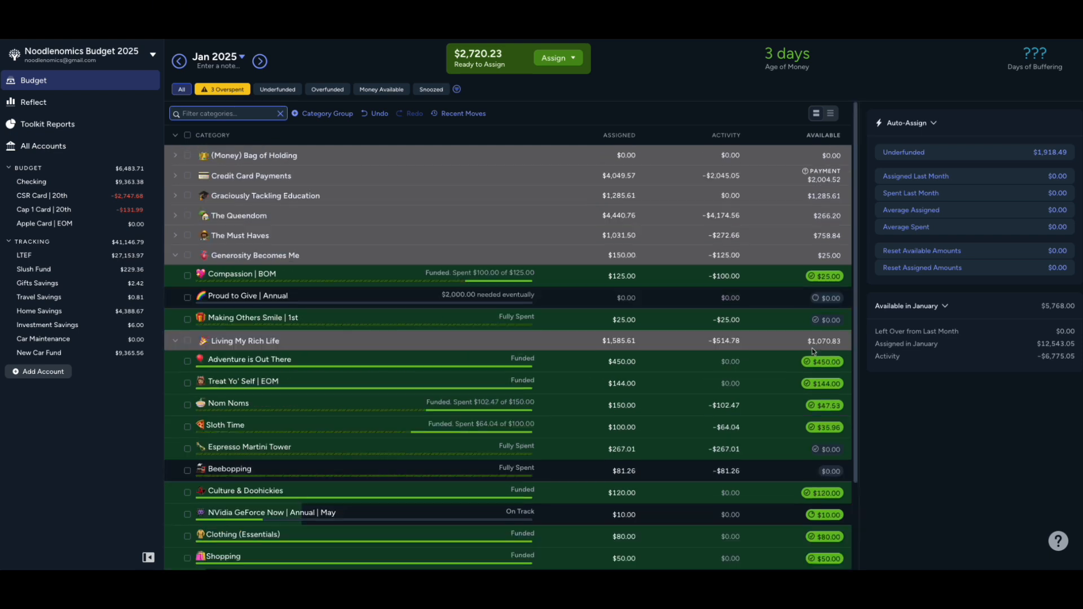
pyautogui.click(174, 176)
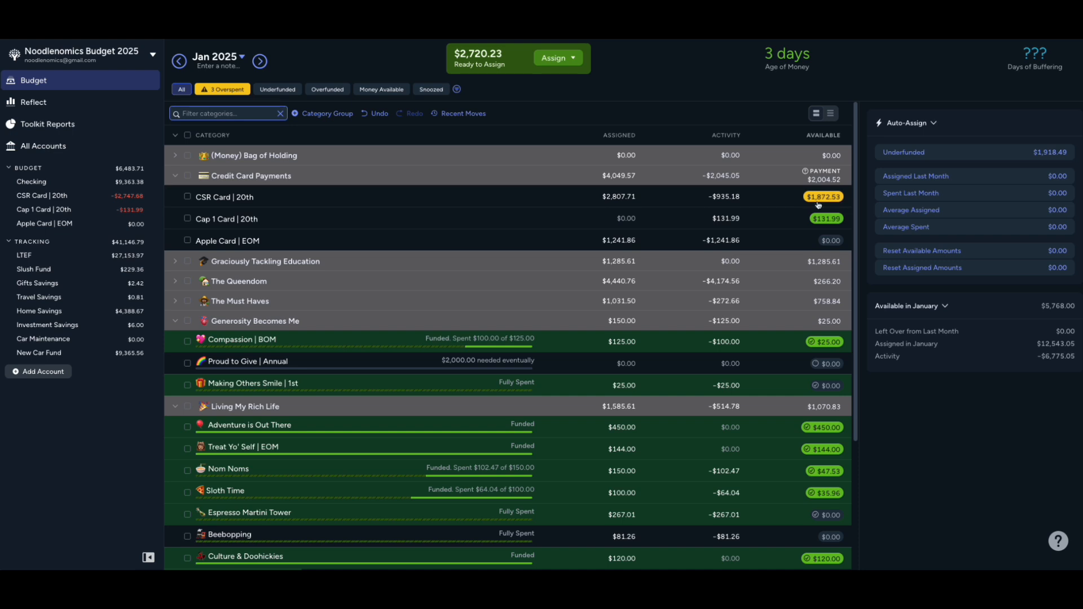
pyautogui.moveTo(826, 199)
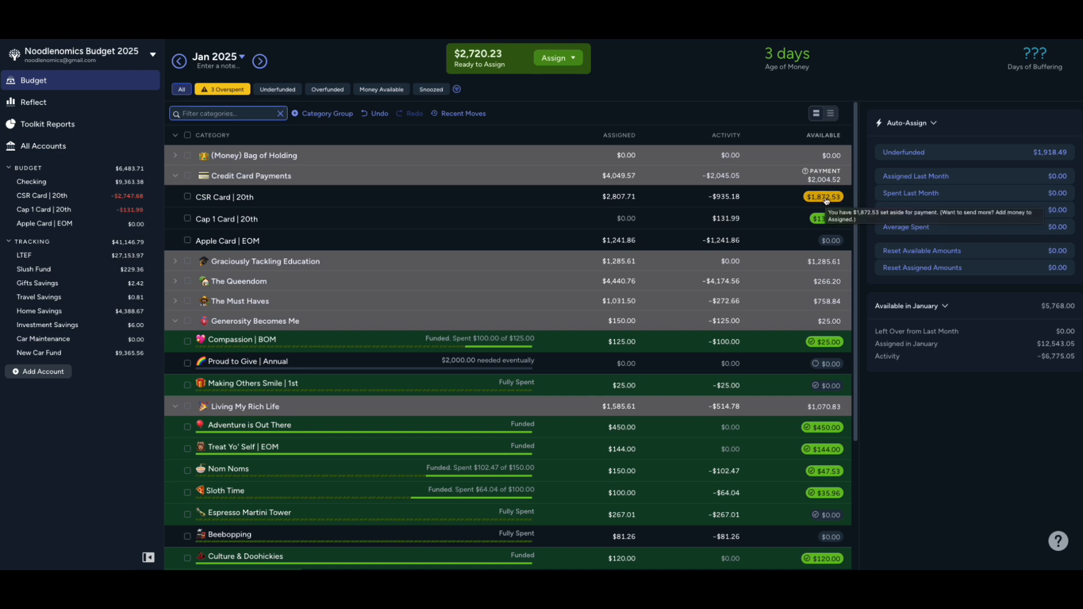
pyautogui.click(782, 202)
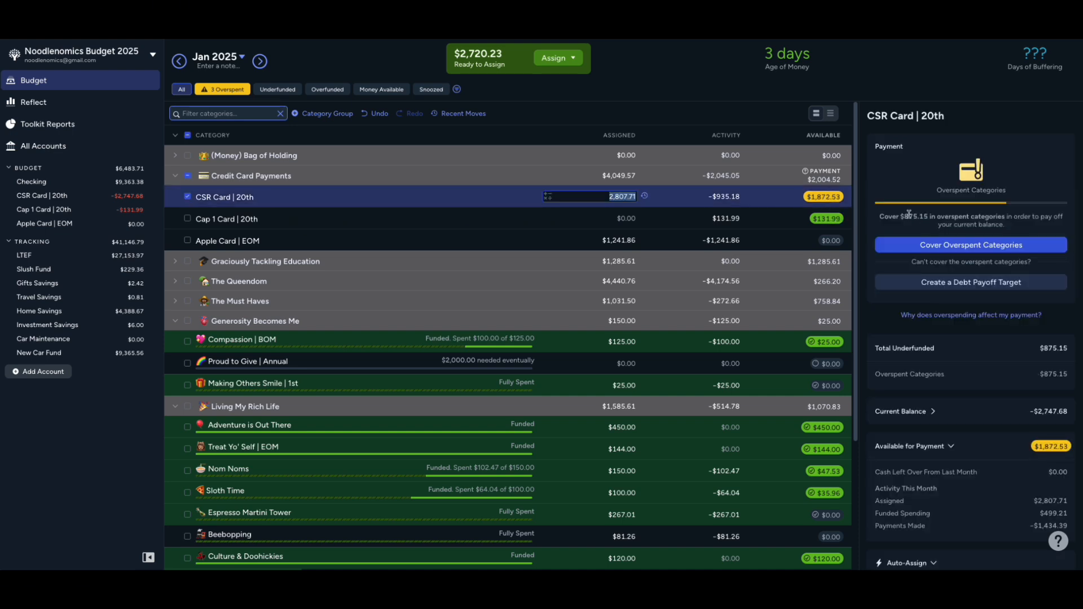
pyautogui.moveTo(818, 199)
pyautogui.moveTo(901, 217); pyautogui.dragTo(926, 217)
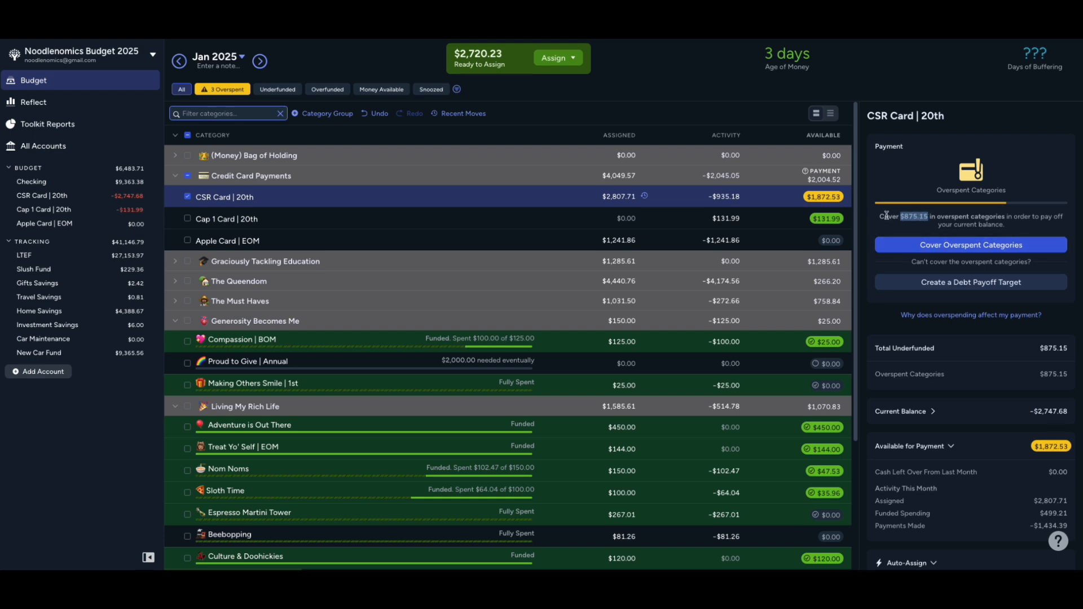
pyautogui.click(188, 195)
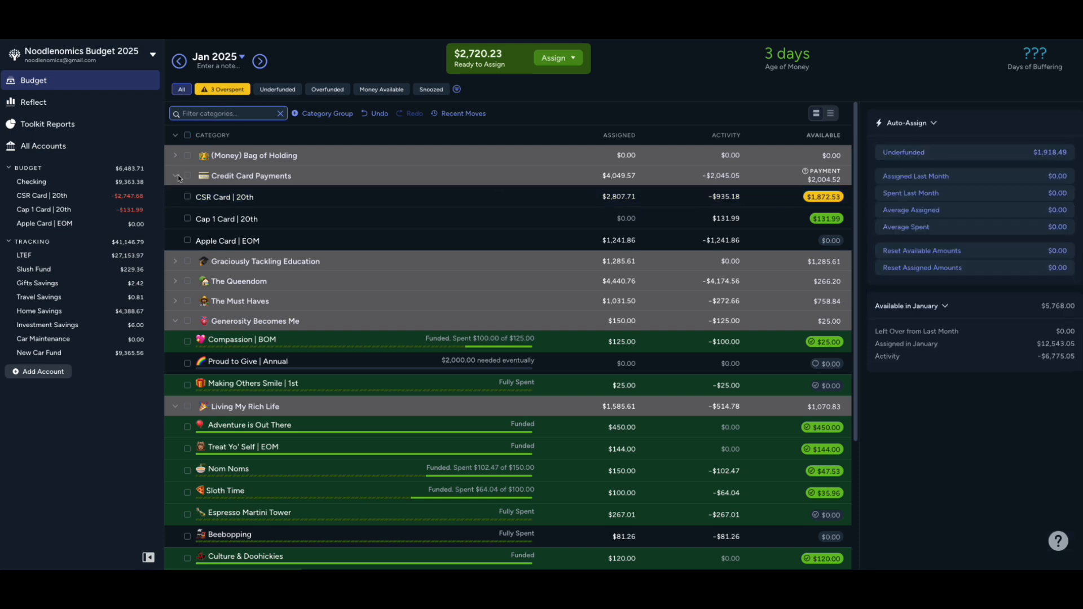
pyautogui.click(176, 177)
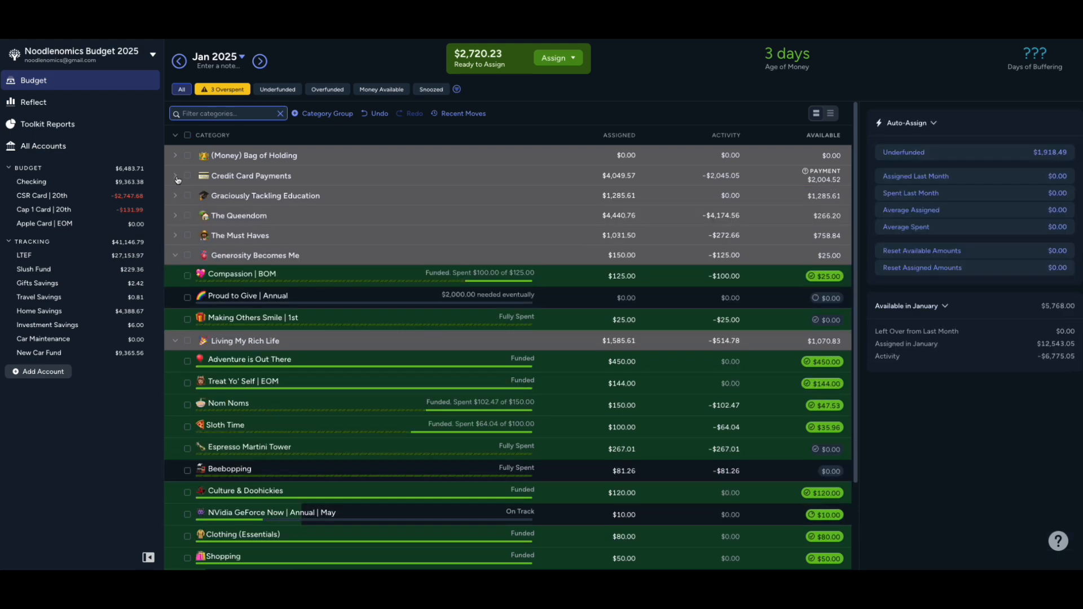
# Collapse Generosity Becomes Me and Living My Rich Life, then auto-assign the underfunded $500.00 to all Wealth Building categories and collapse that group
pyautogui.click(174, 256)
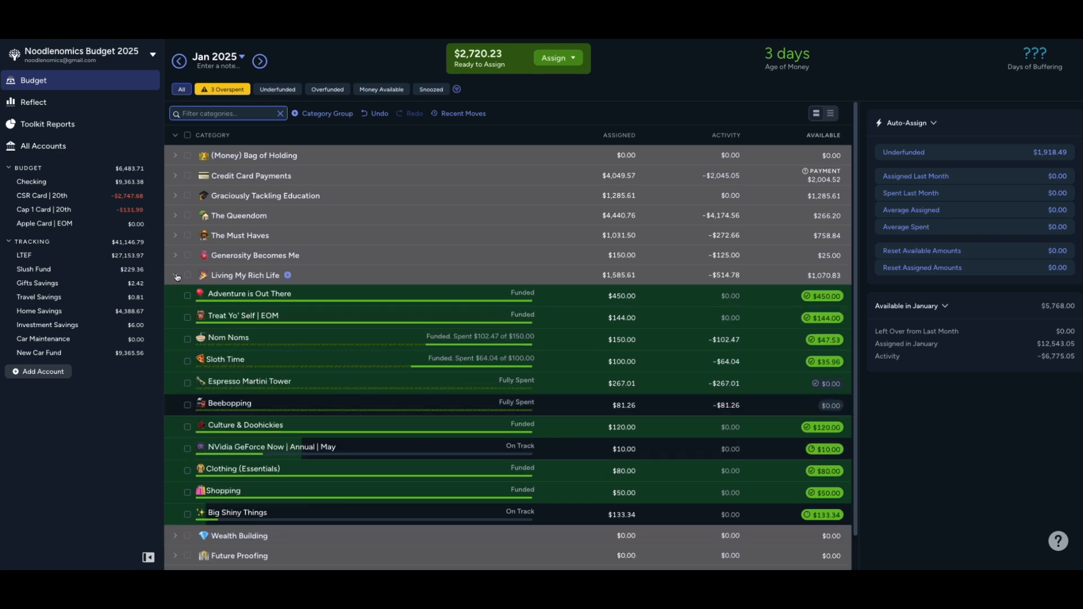
pyautogui.click(176, 276)
pyautogui.click(175, 295)
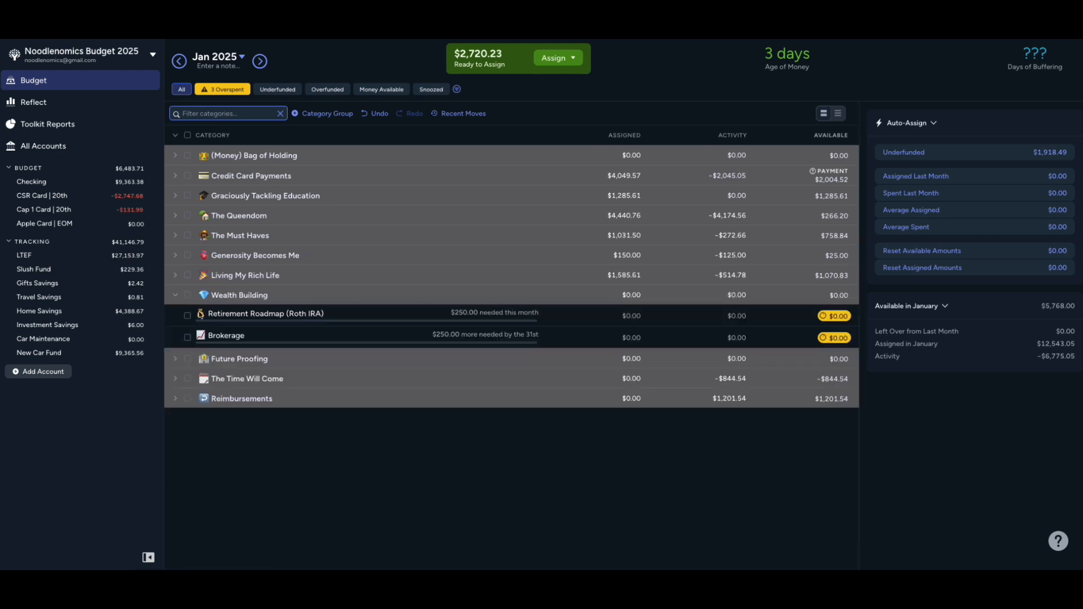
pyautogui.click(189, 296)
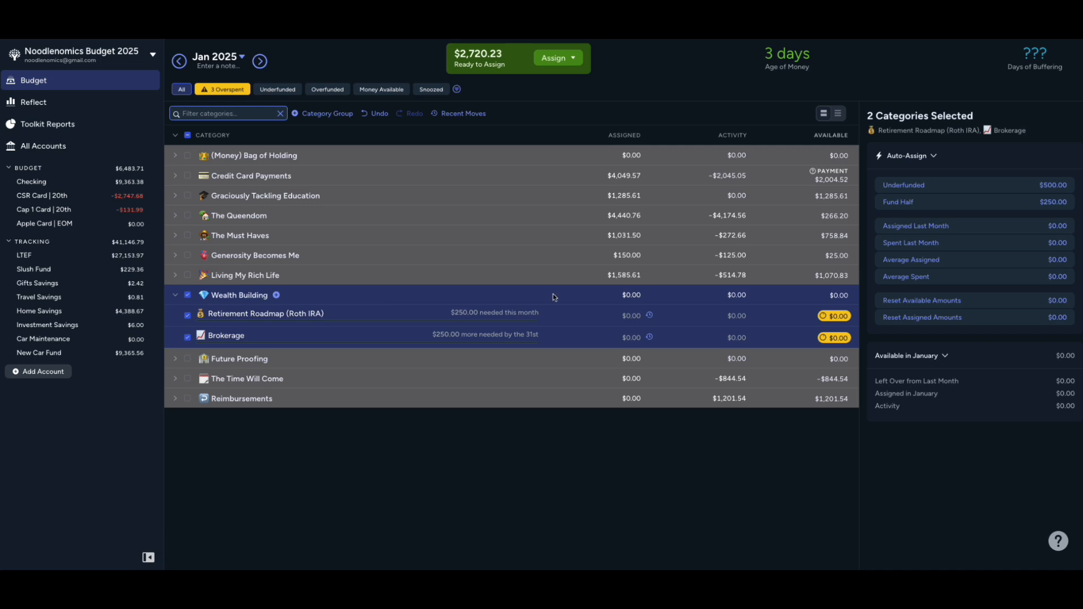
pyautogui.click(981, 185)
pyautogui.click(188, 294)
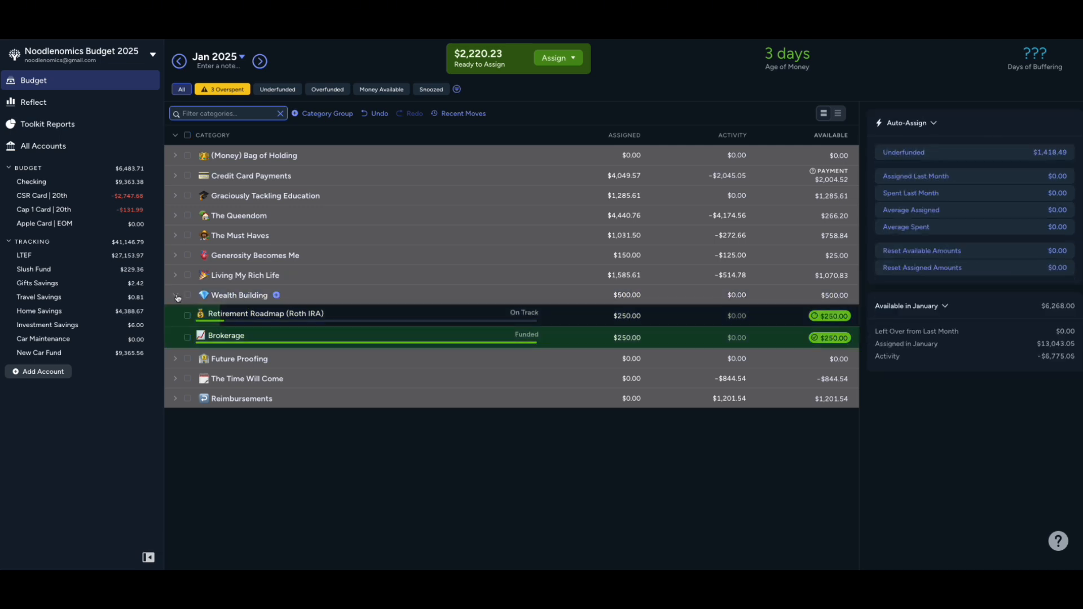
pyautogui.click(175, 295)
# Auto-assign the underfunded $483.34 to all Future Proofing categories, then collapse the group and expand The Time Will Come
pyautogui.click(176, 314)
pyautogui.click(188, 314)
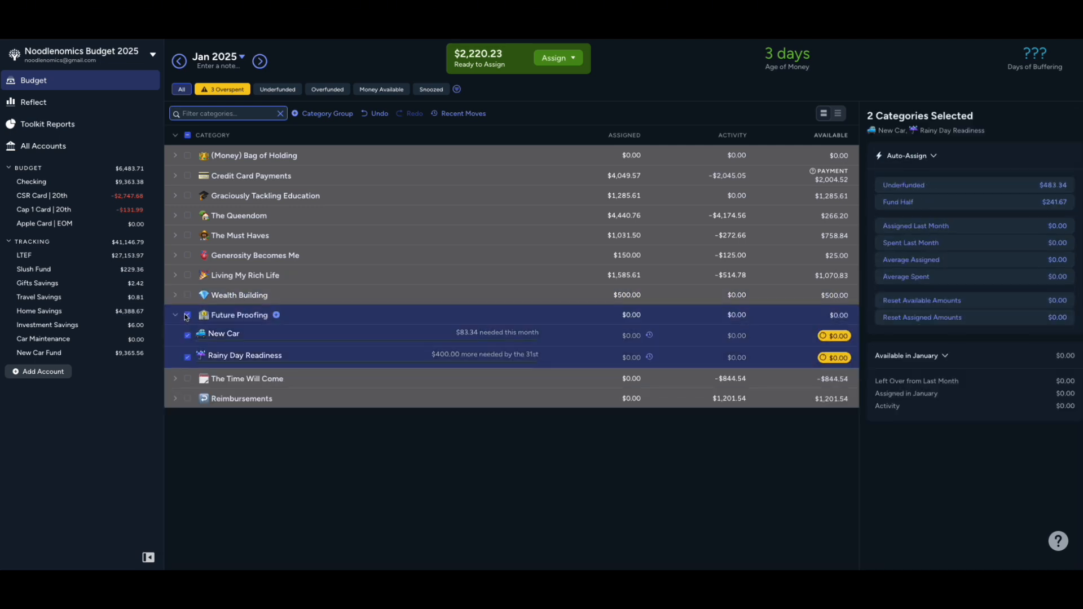
pyautogui.click(993, 185)
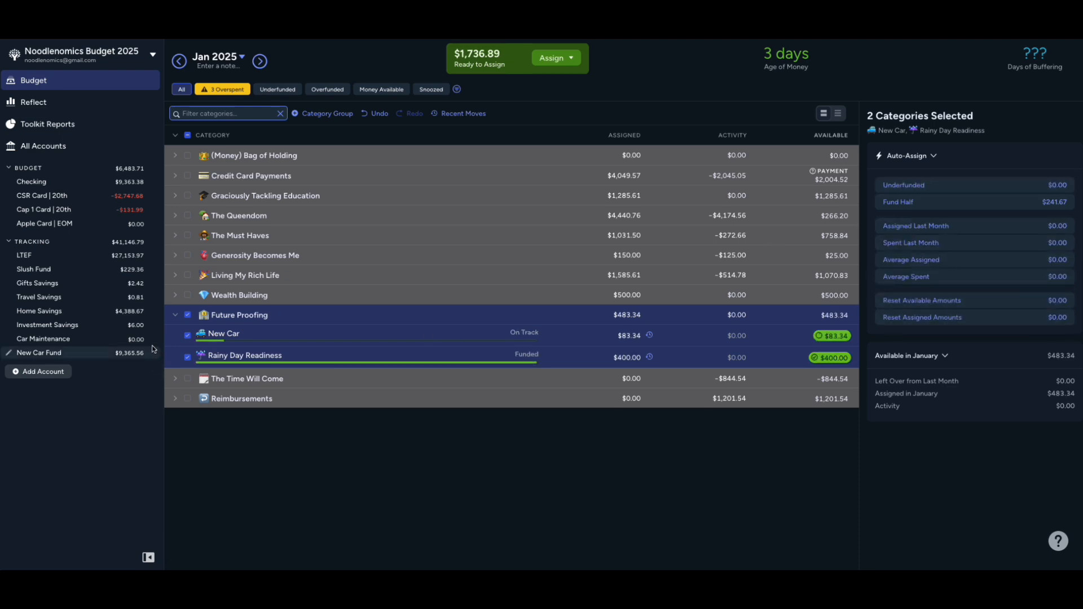
pyautogui.click(188, 314)
pyautogui.click(175, 315)
pyautogui.click(176, 334)
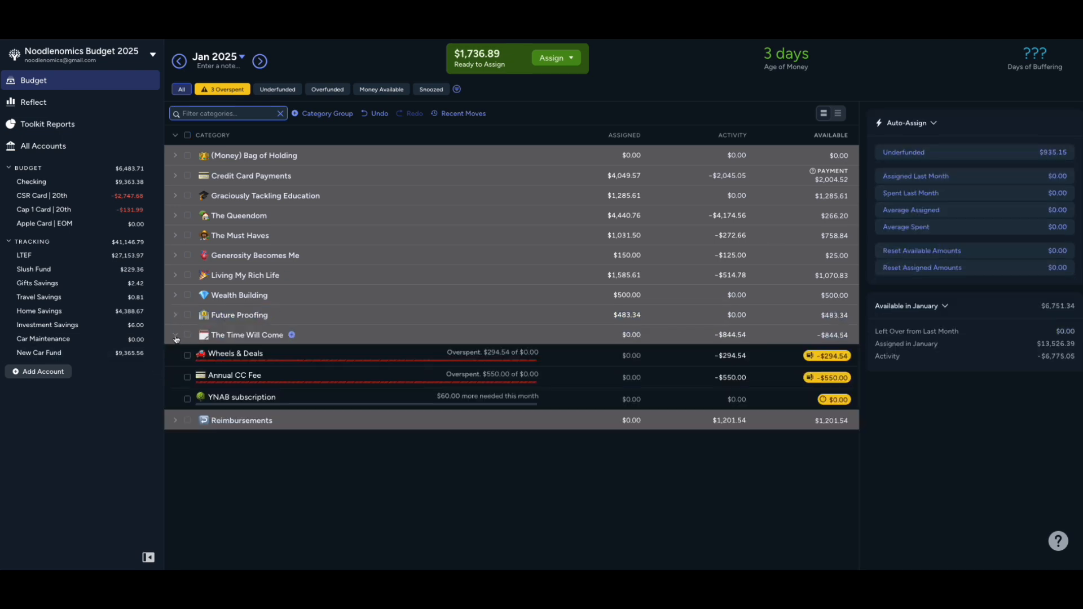
# Auto-assign the underfunded $904.54 to all categories in The Time Will Come, then collapse the group
pyautogui.click(187, 334)
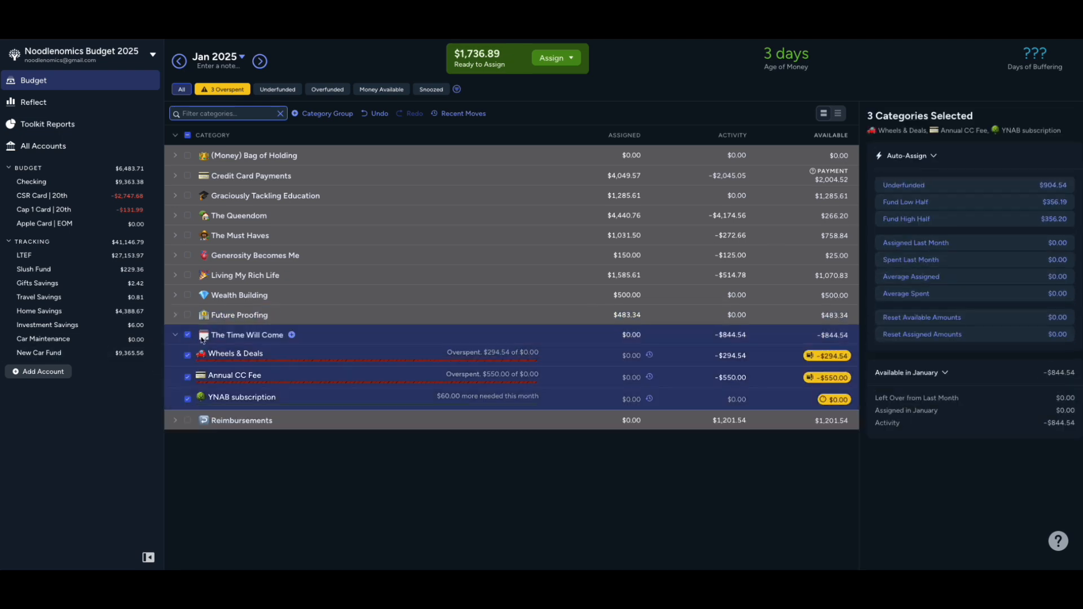
pyautogui.click(979, 185)
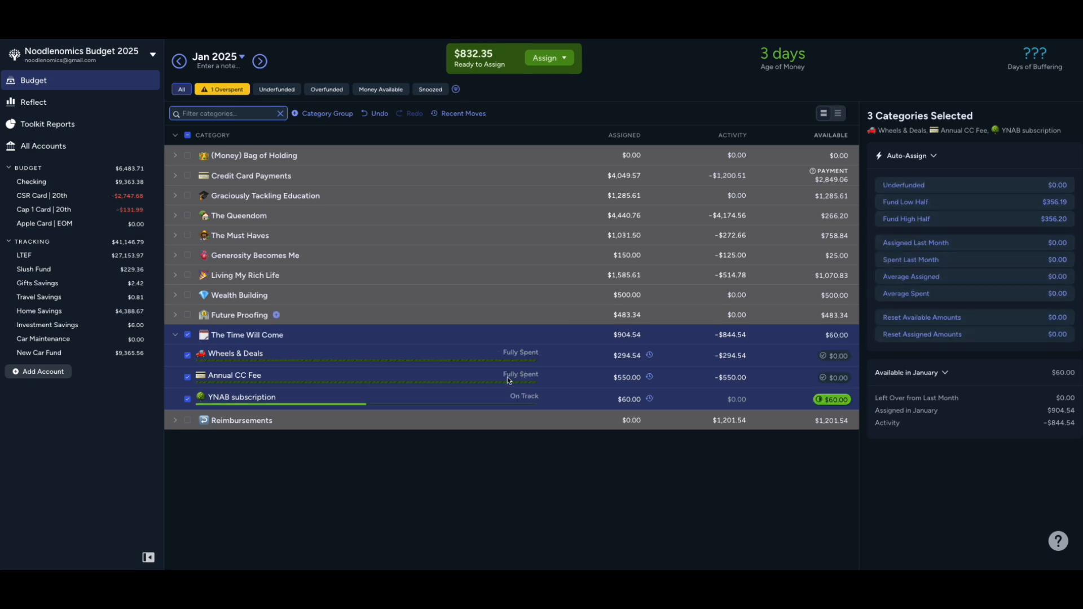
pyautogui.click(187, 335)
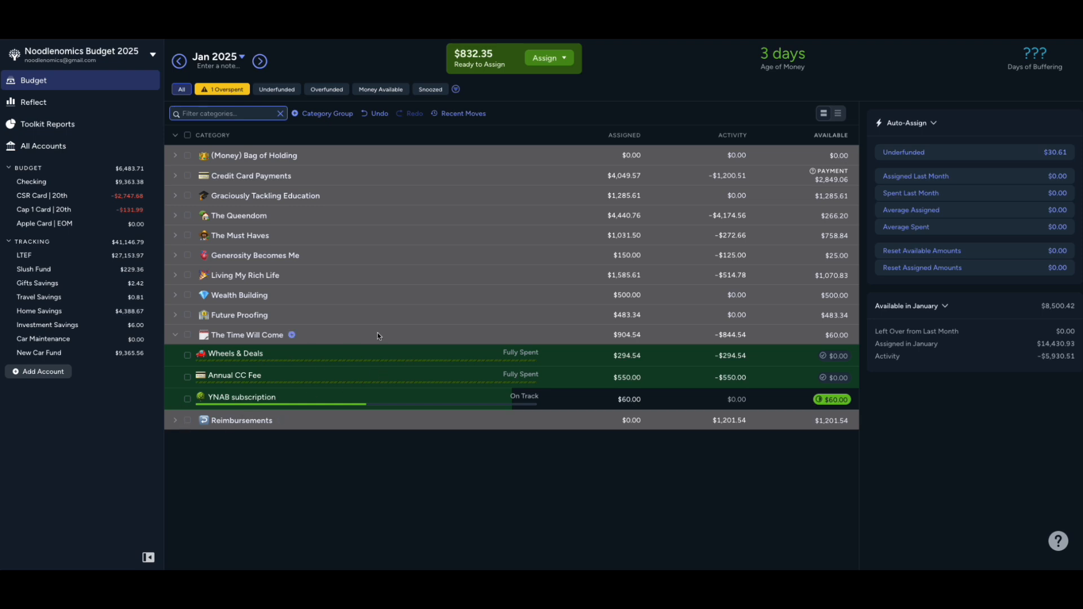
pyautogui.click(175, 334)
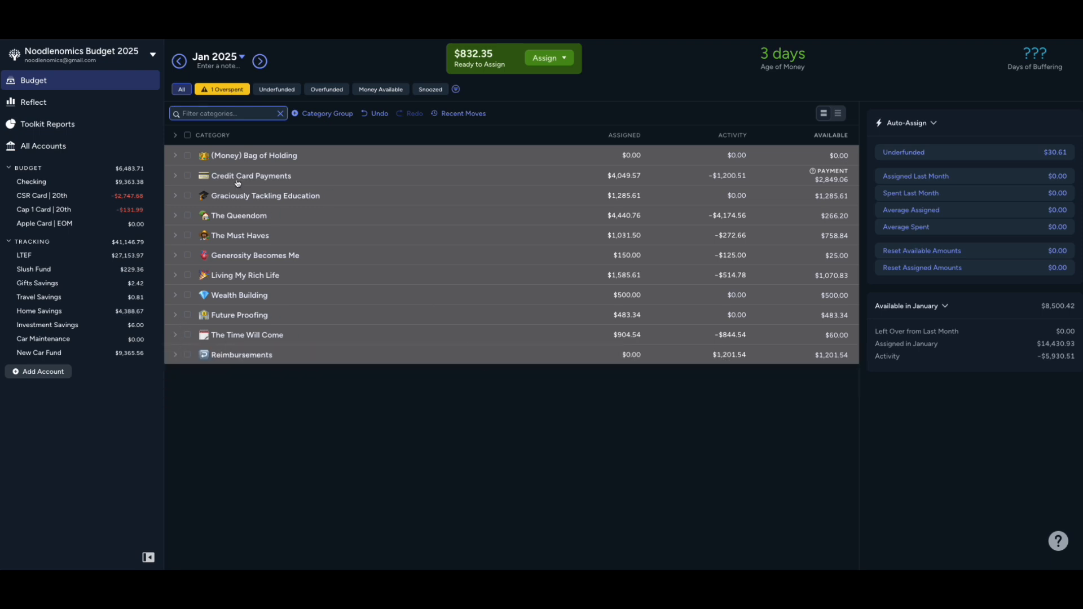
# Expand Credit Card Payments and check how much overspending the CSR Card still needs covered, then deselect the card
pyautogui.click(174, 176)
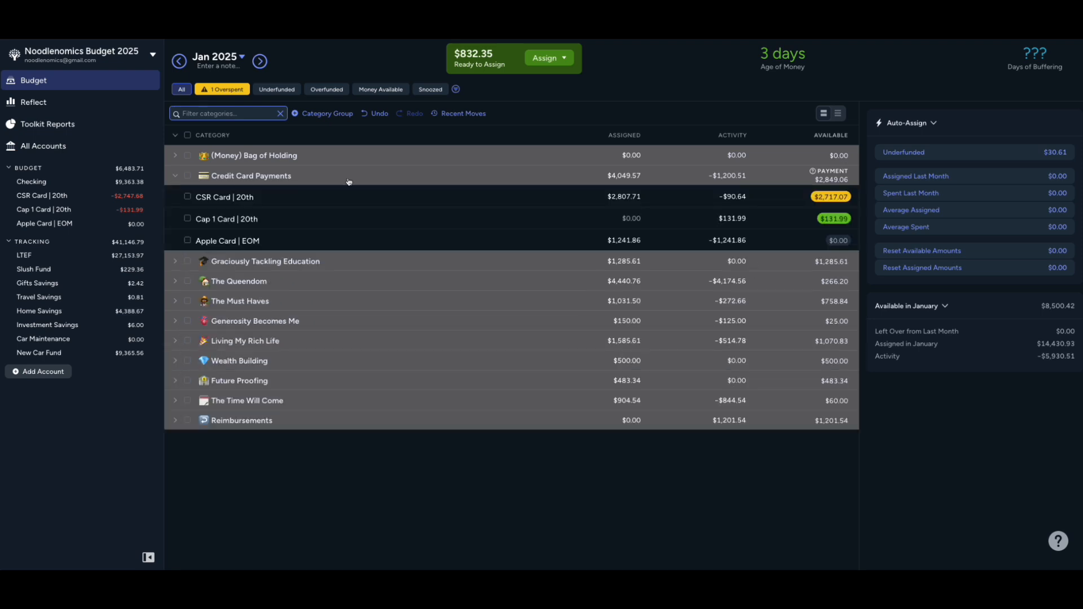
pyautogui.click(828, 196)
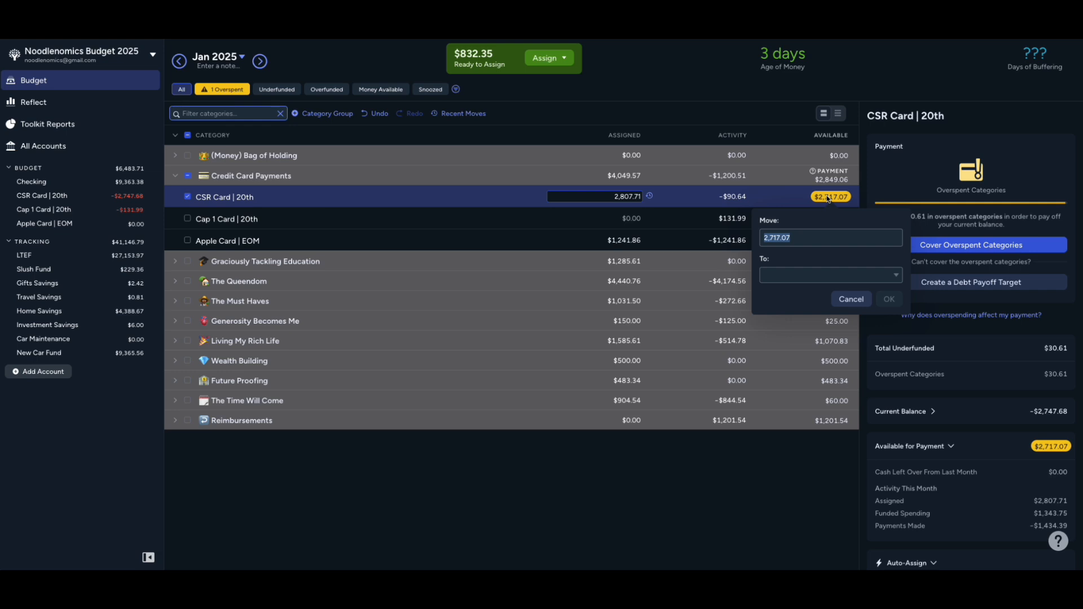
pyautogui.click(924, 218)
pyautogui.moveTo(908, 217); pyautogui.dragTo(931, 217)
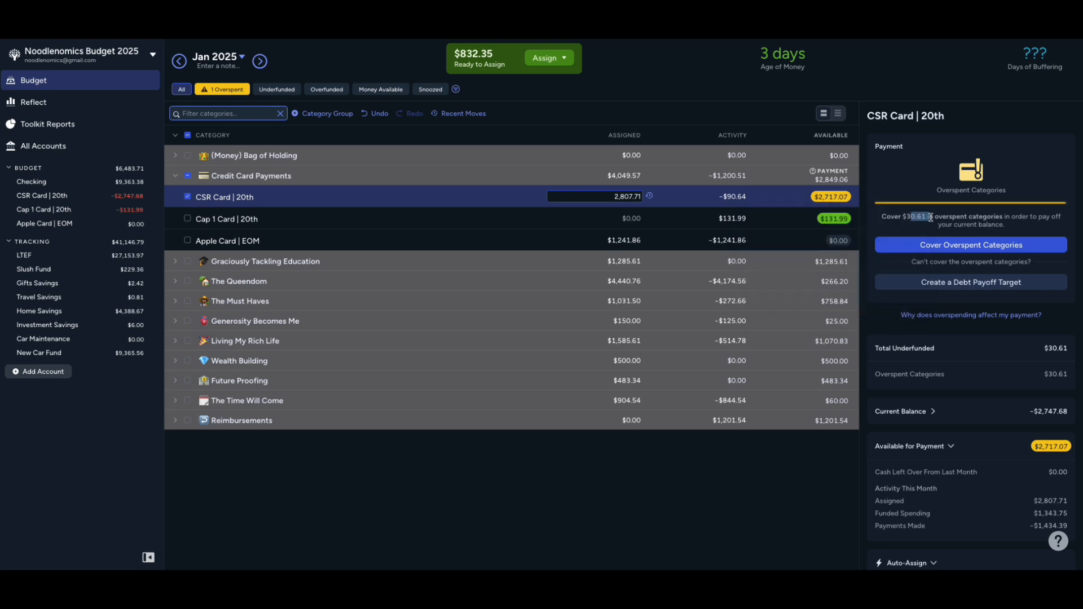
pyautogui.click(927, 217)
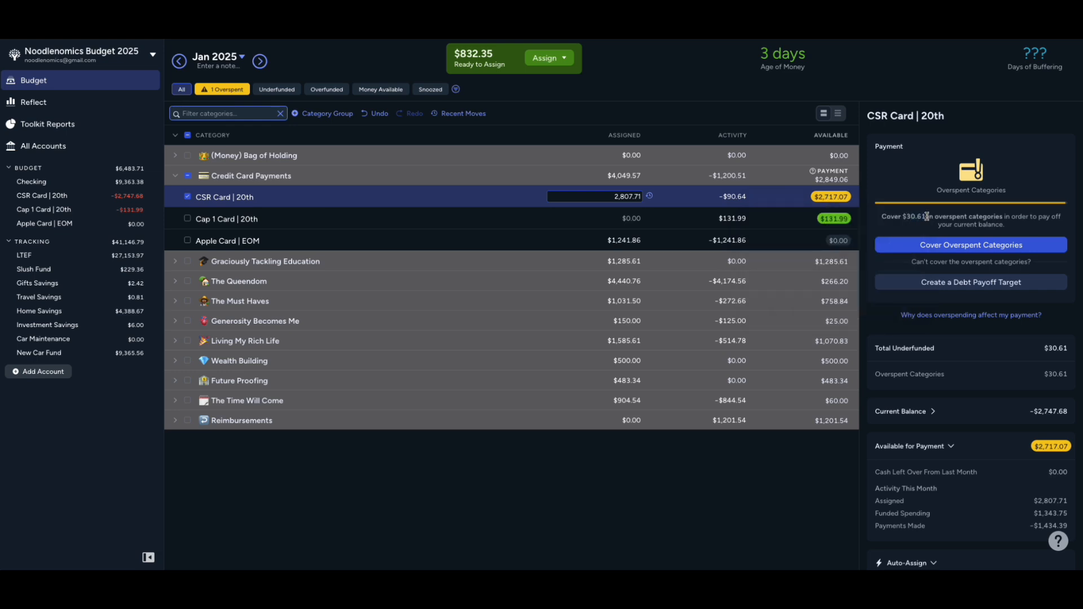
pyautogui.click(185, 197)
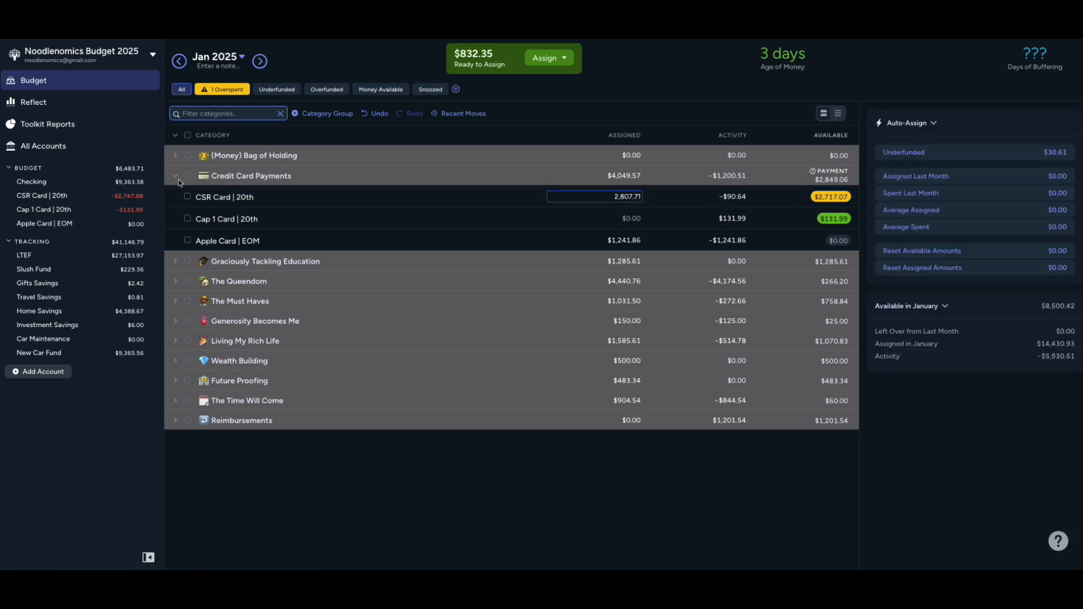
# Auto-assign the underfunded $30.61 to Reimbursements - Work in the Reimbursements group, then deselect it and collapse the group
pyautogui.click(175, 420)
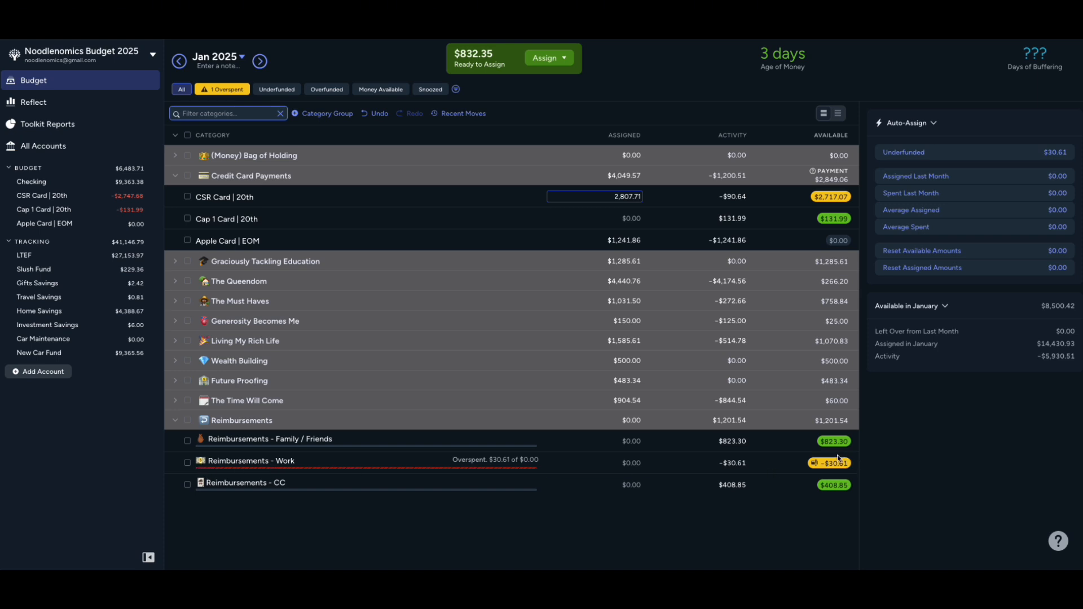
pyautogui.click(187, 464)
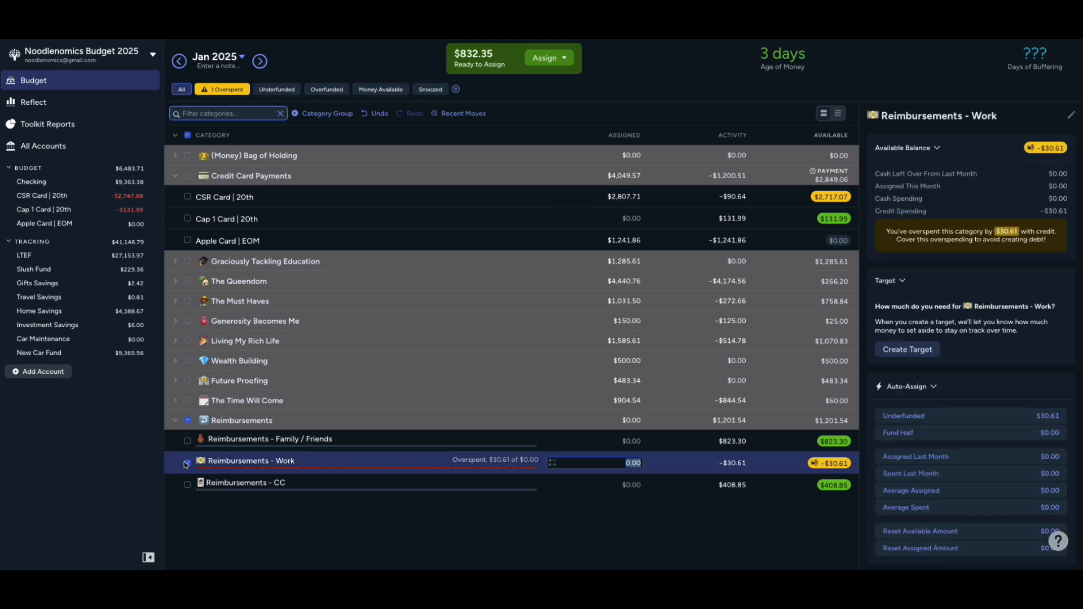
pyautogui.click(965, 417)
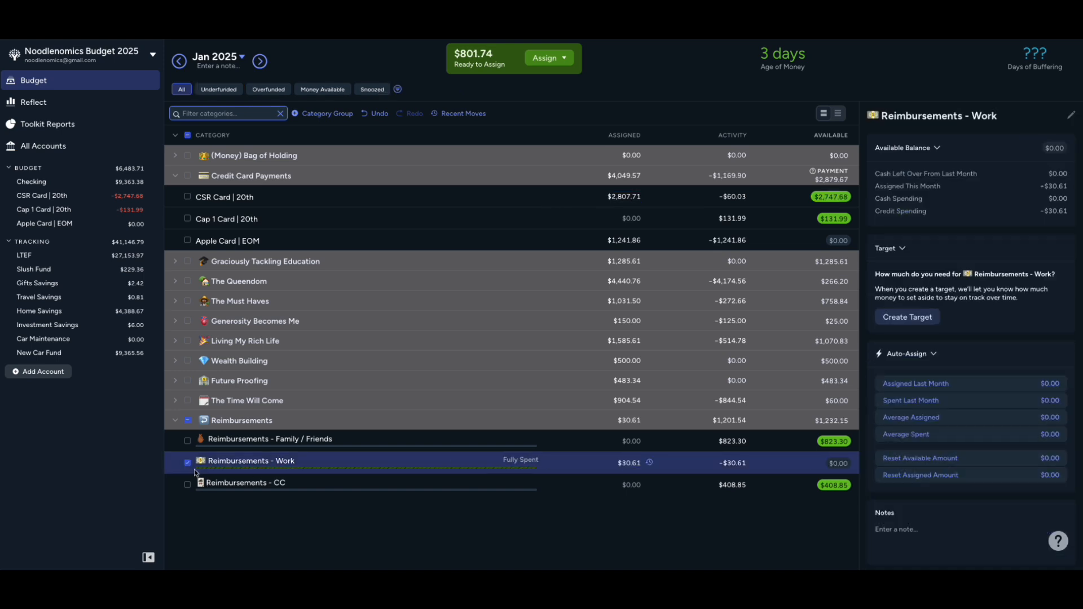
pyautogui.click(187, 463)
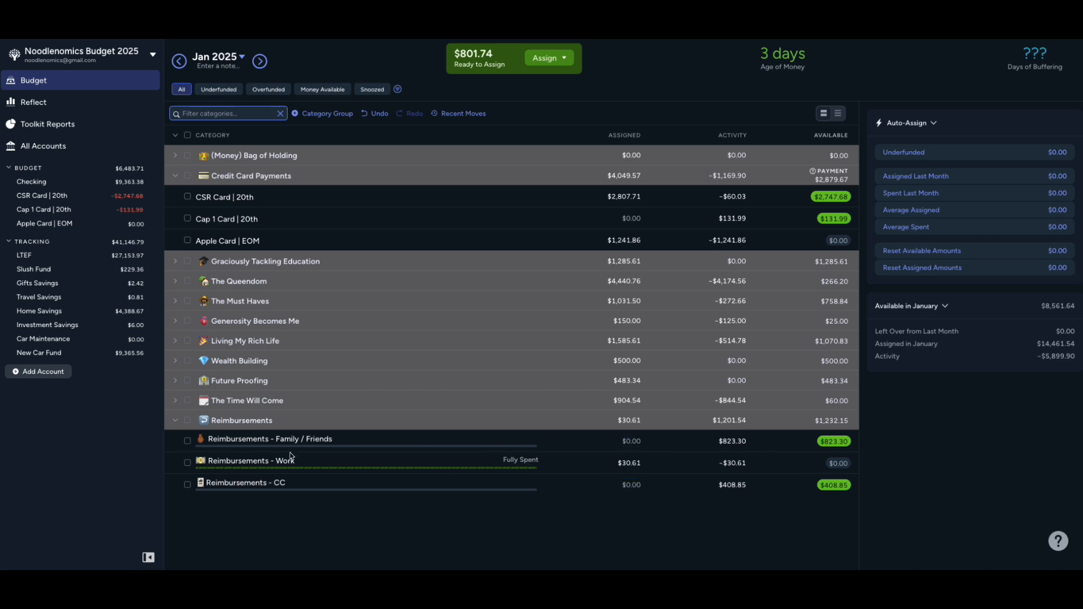
pyautogui.click(177, 421)
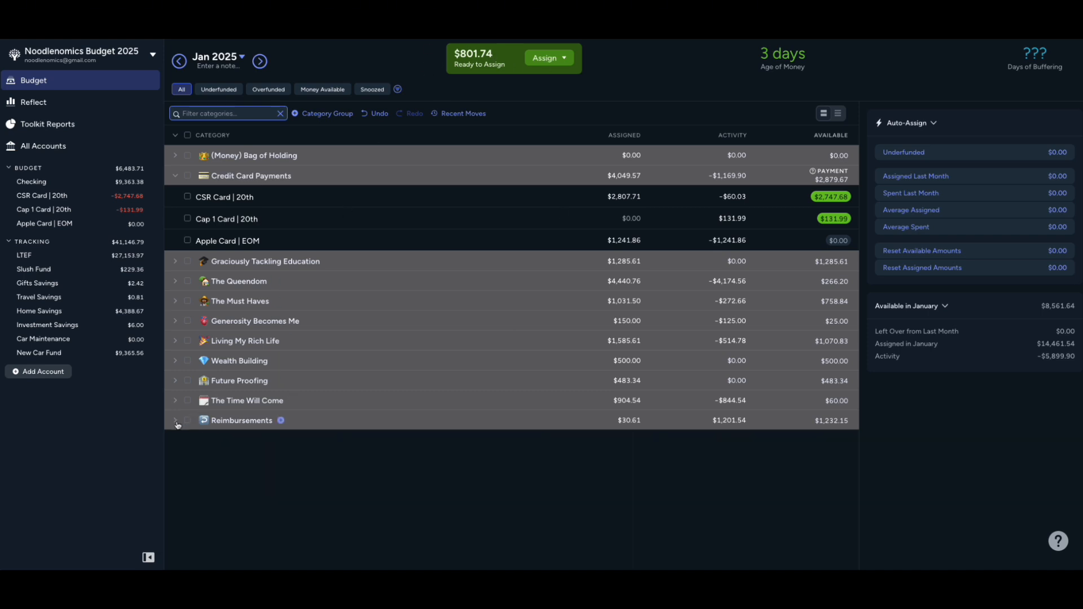
# Expand (Money) Bag of Holding and manually assign the remaining $801.74 to This Month's Holding (Assign First)
pyautogui.click(174, 155)
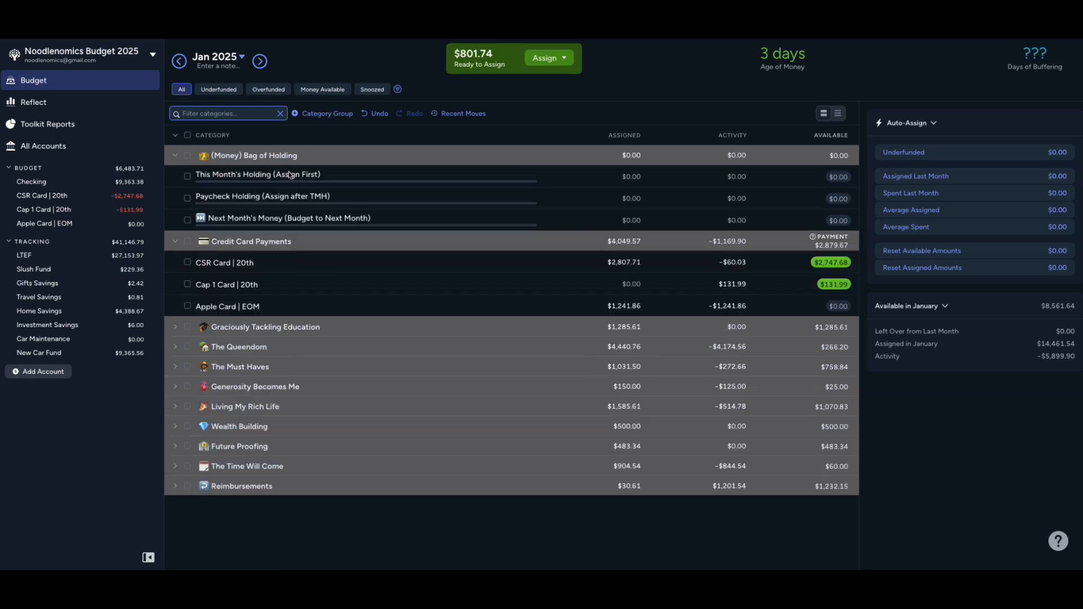
pyautogui.click(546, 58)
pyautogui.click(564, 165)
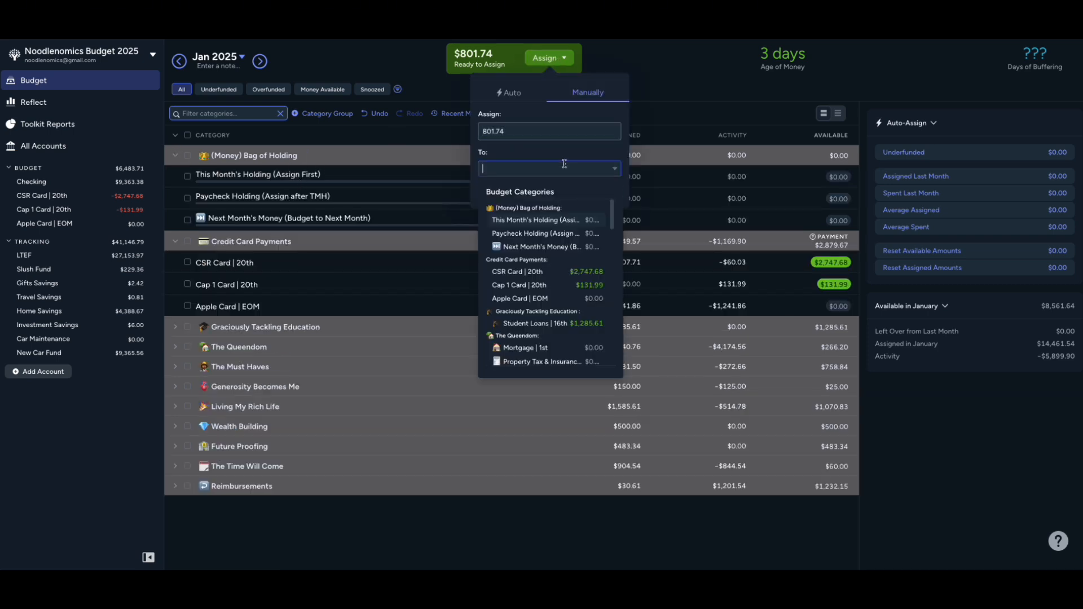
pyautogui.click(600, 193)
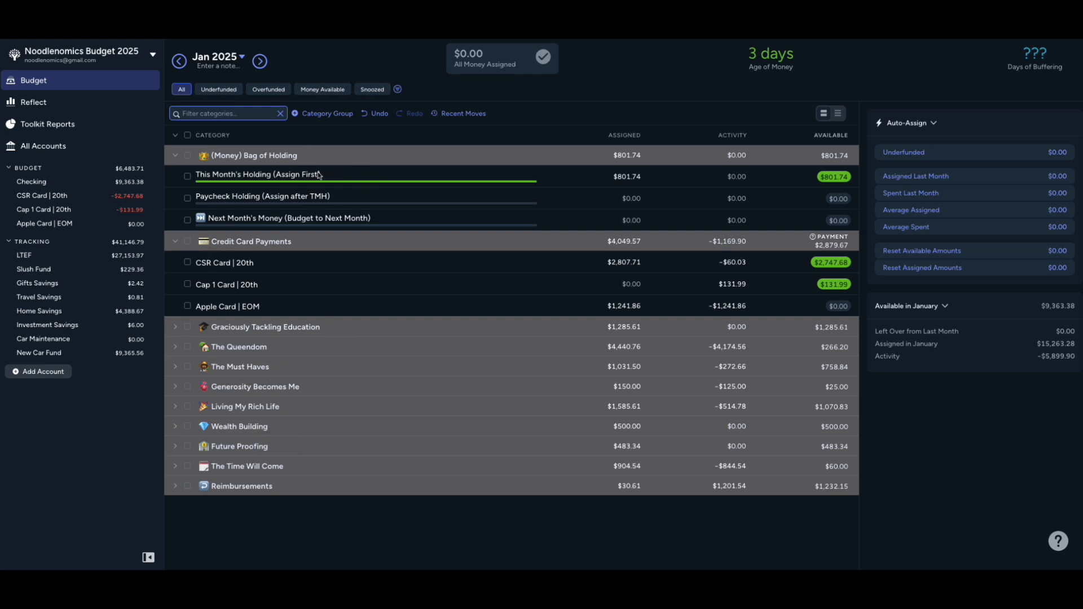
# Assign $384.43 to Proud to Give | Annual in the Generosity Becomes Me group, then deselect the category
pyautogui.click(175, 349)
pyautogui.click(175, 349)
pyautogui.click(175, 327)
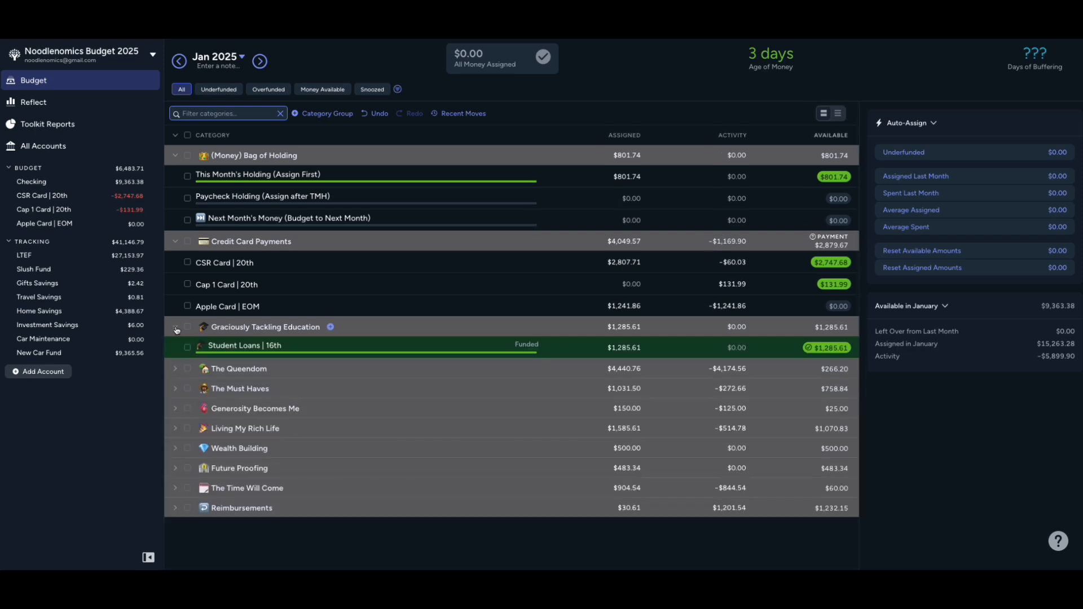
pyautogui.click(175, 328)
pyautogui.click(174, 386)
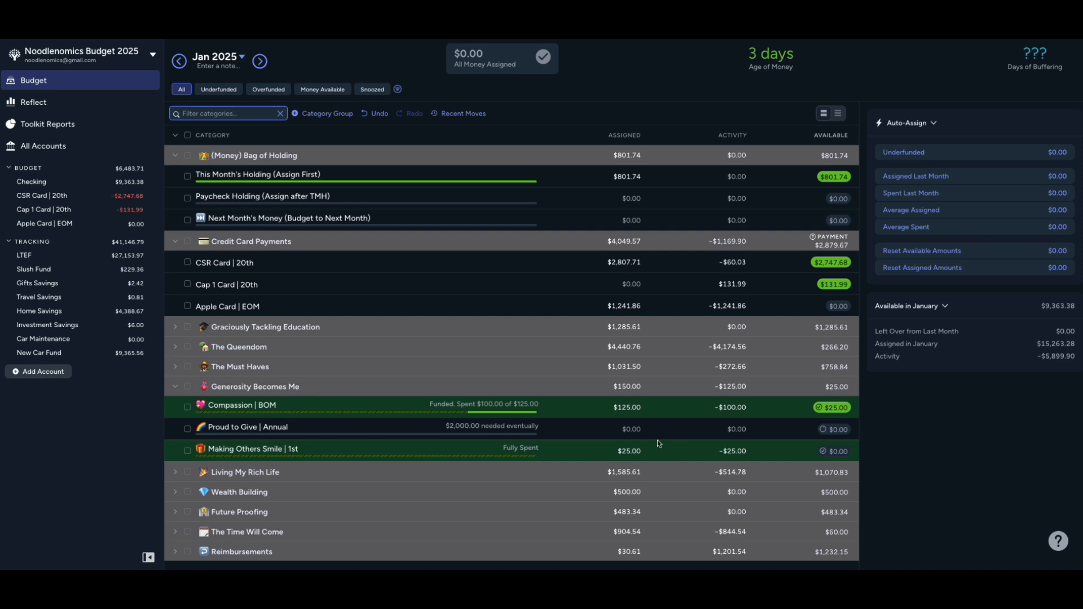
pyautogui.click(629, 429)
pyautogui.click(629, 430)
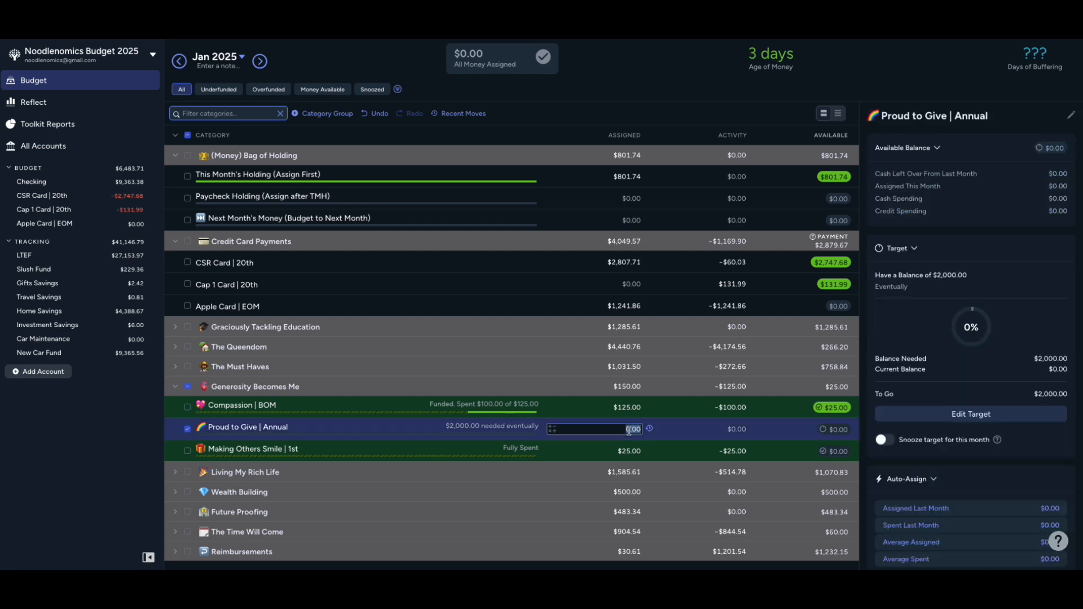
pyautogui.write('384.43')
pyautogui.press('Return')
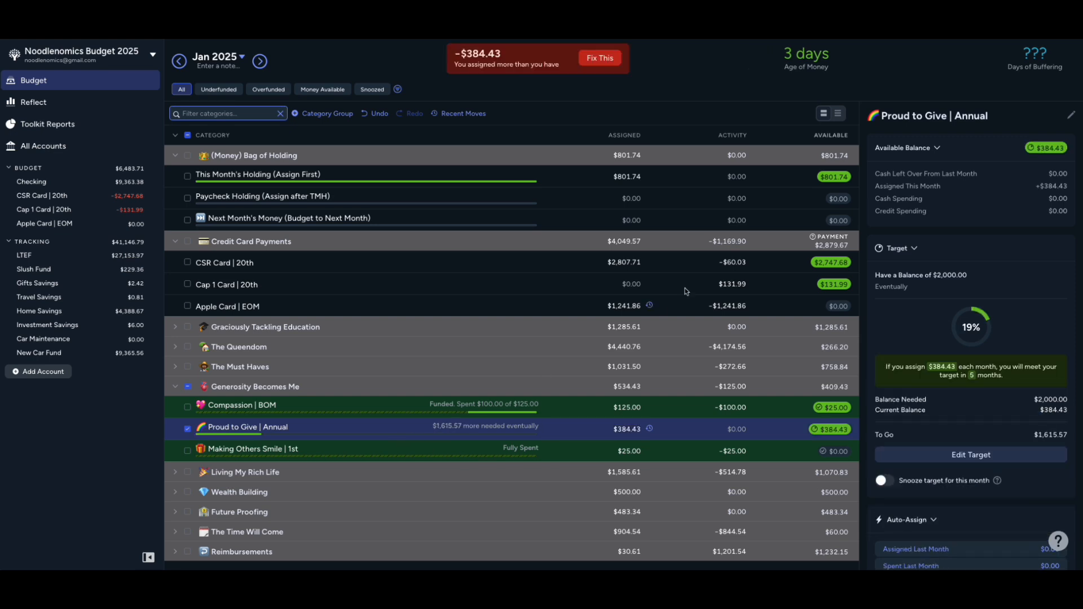
pyautogui.click(188, 429)
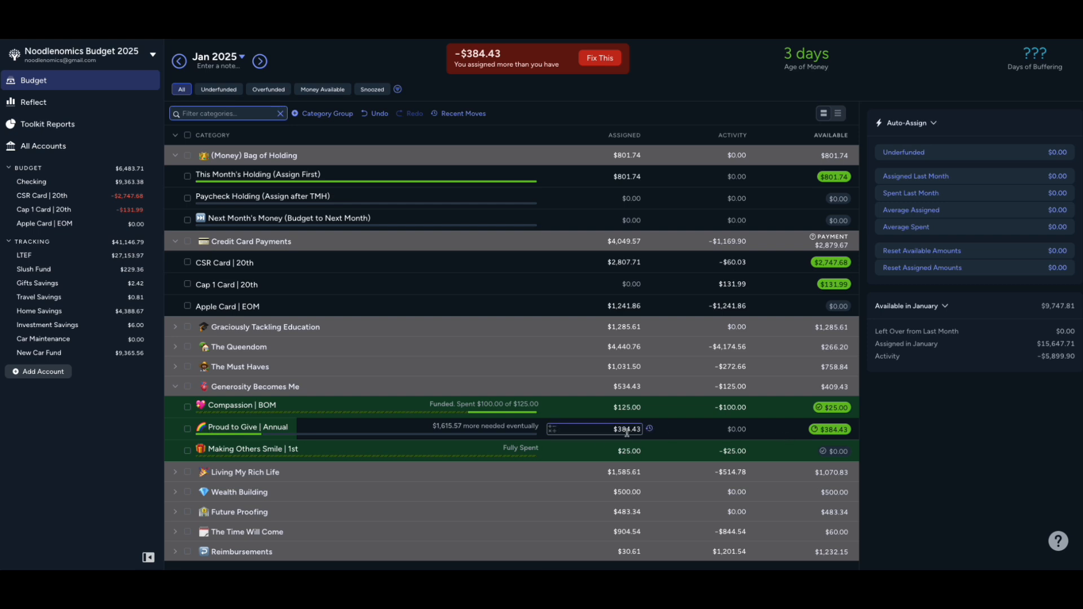
# Fix the over-assignment by un-assigning money from This Month's Holding (Assign First), then collapse Generosity Becomes Me
pyautogui.click(600, 58)
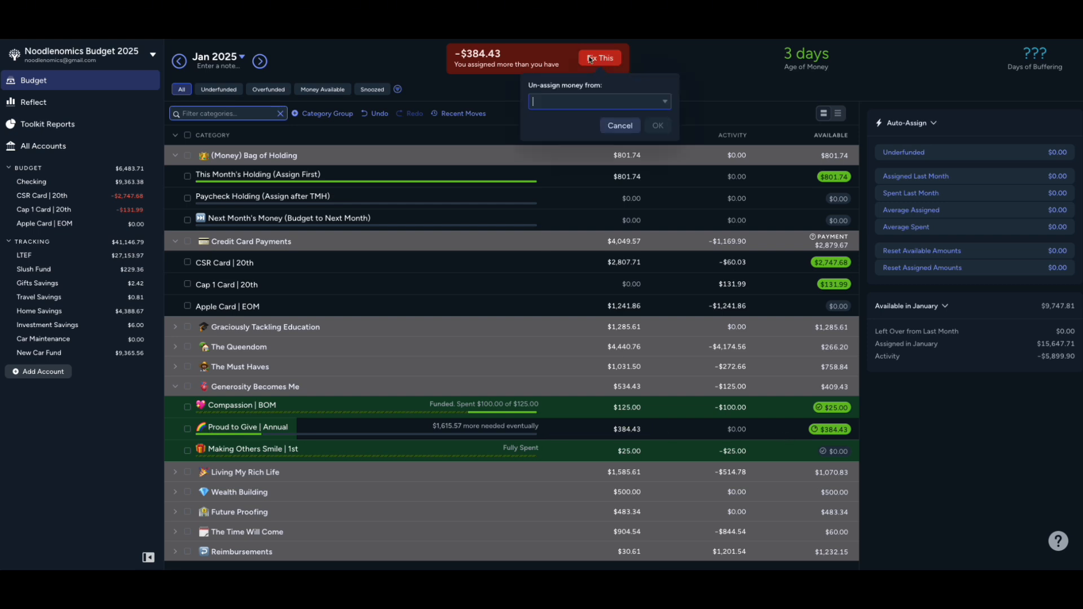
pyautogui.click(586, 101)
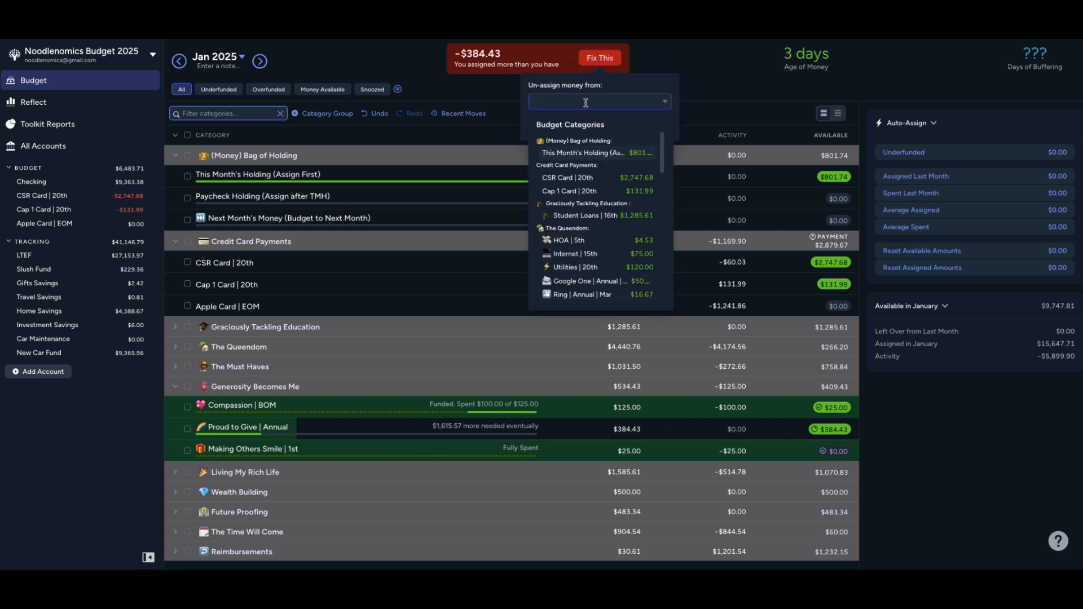
pyautogui.click(598, 154)
pyautogui.click(656, 125)
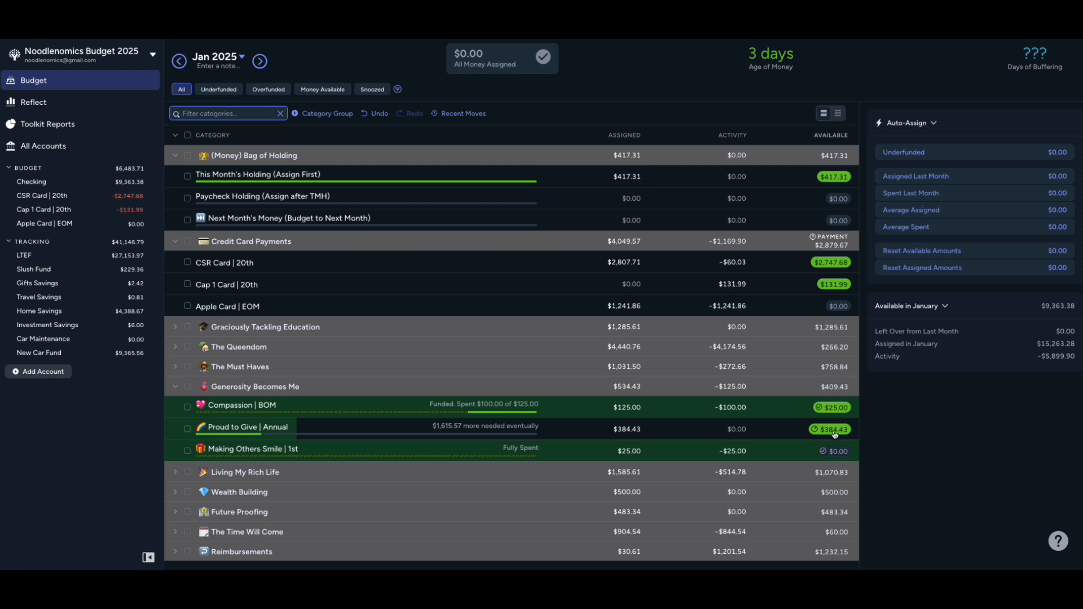
pyautogui.click(175, 386)
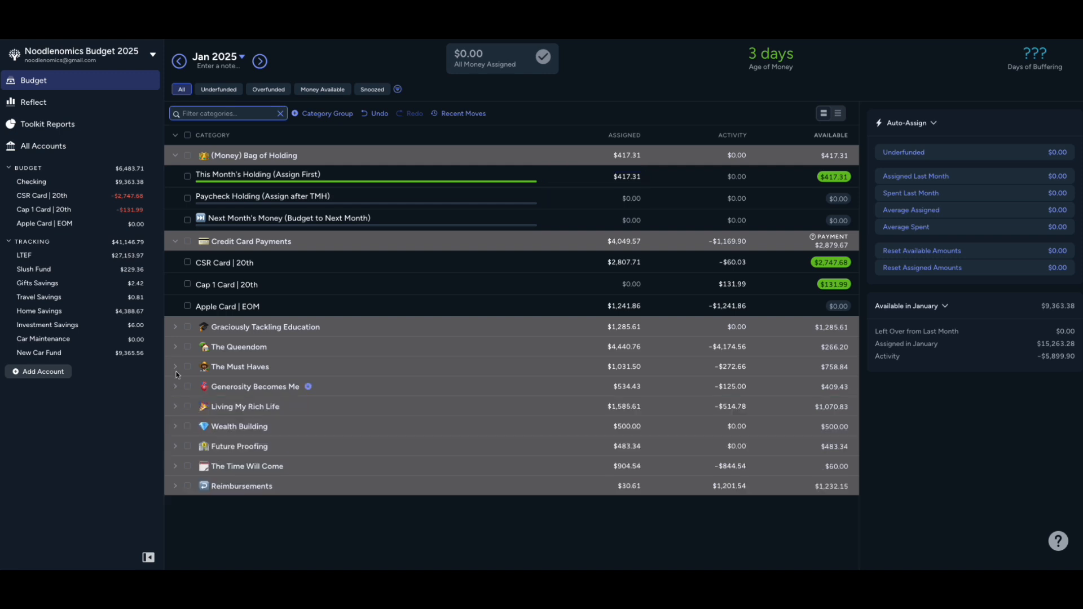
# Expand all category groups and review the assigned and available amounts from Bag of Holding down to Reimbursements
pyautogui.click(175, 136)
pyautogui.click(175, 136)
pyautogui.scroll(-5, 447, 404)
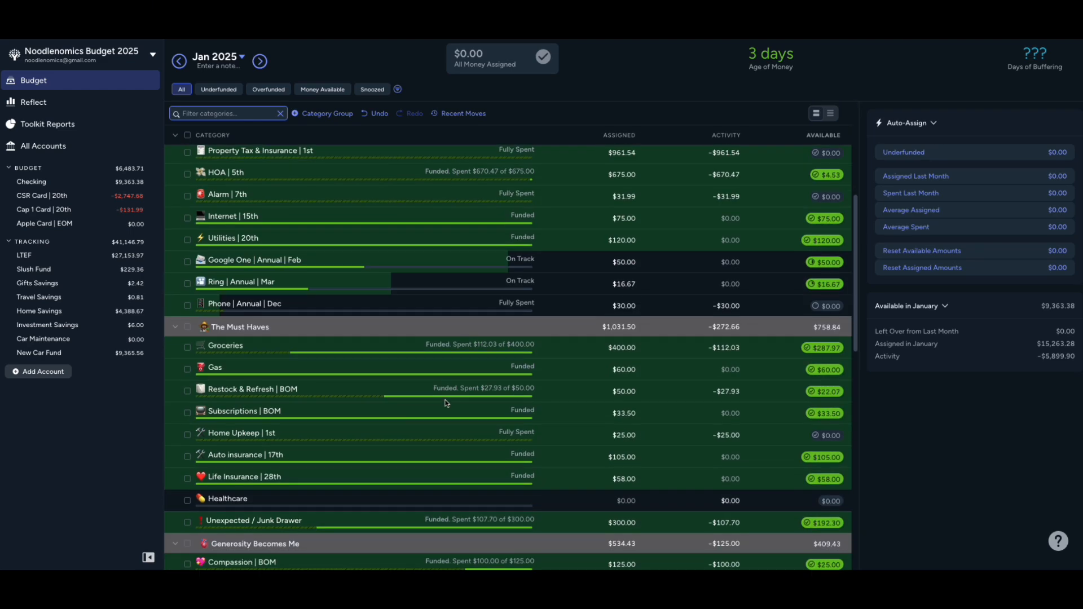
pyautogui.scroll(-10, 447, 404)
pyautogui.scroll(15, 661, 516)
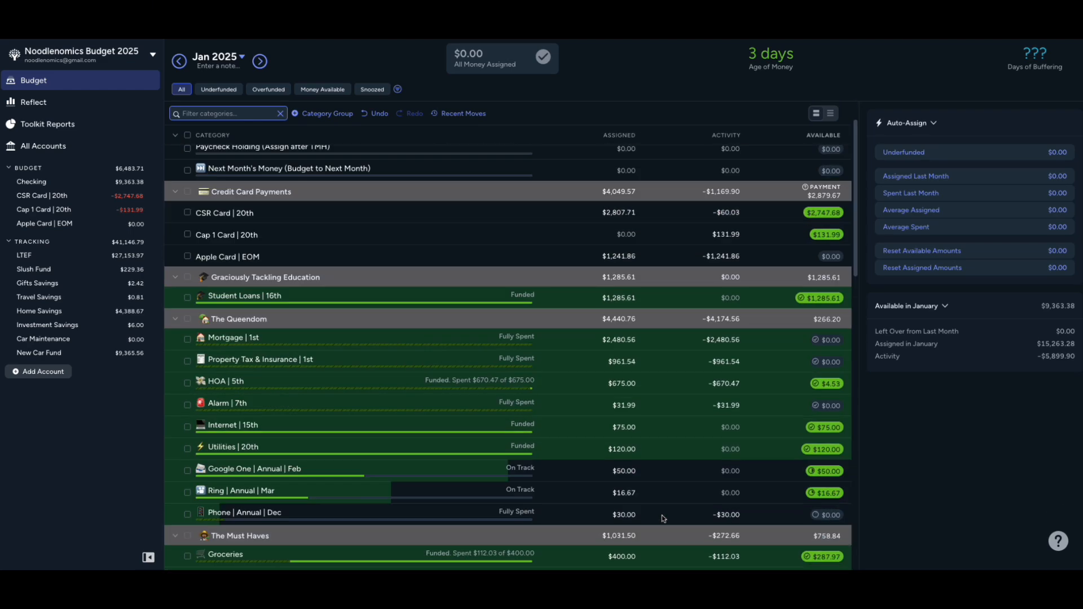
pyautogui.scroll(2, 661, 516)
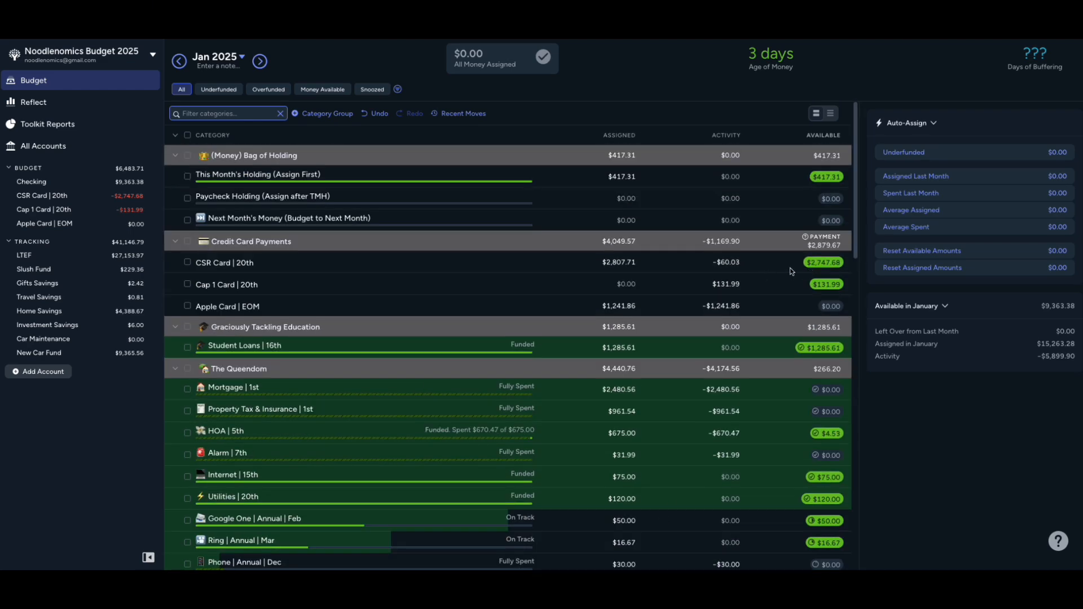
pyautogui.moveTo(822, 267)
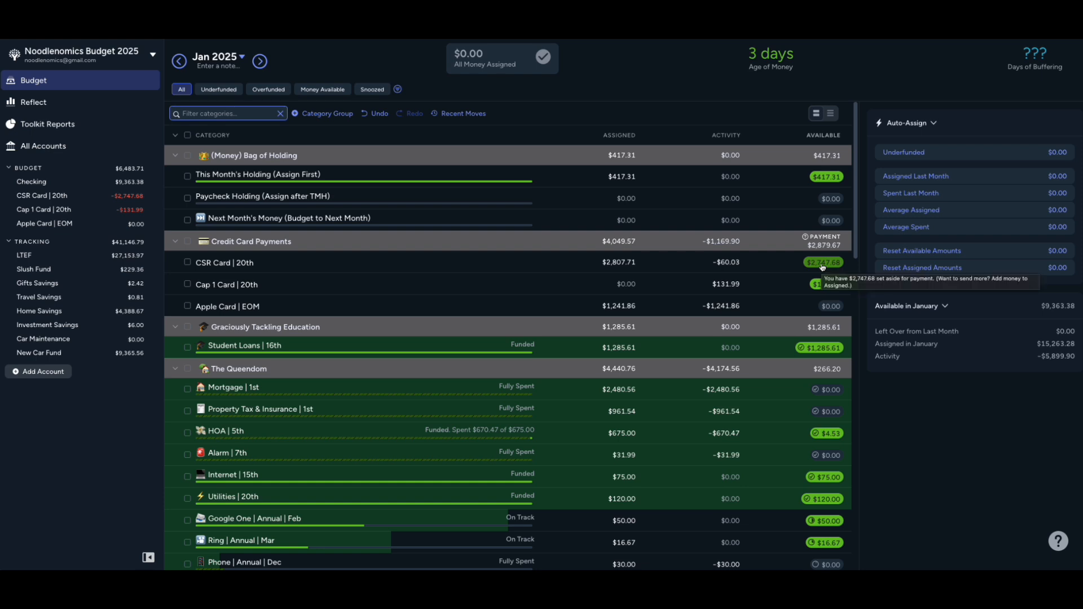
pyautogui.moveTo(820, 291)
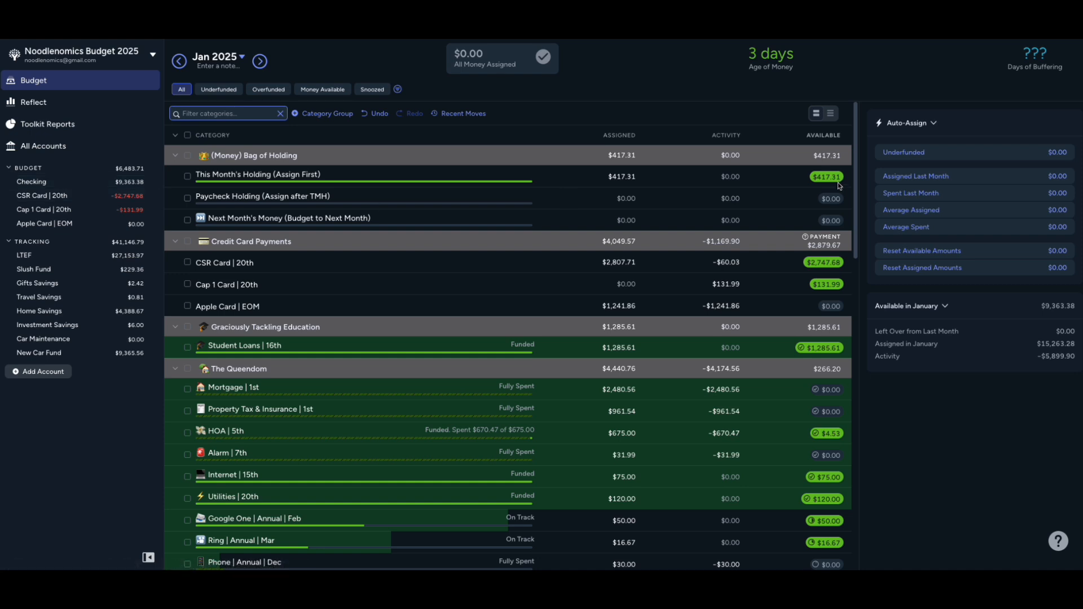
pyautogui.scroll(-2, 850, 388)
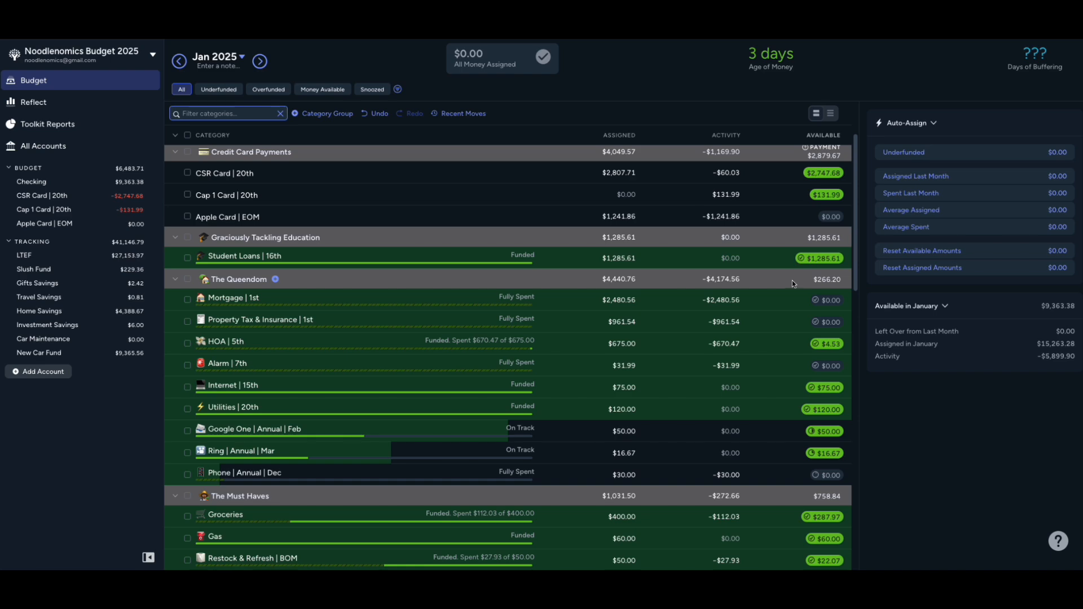
pyautogui.scroll(-10, 793, 283)
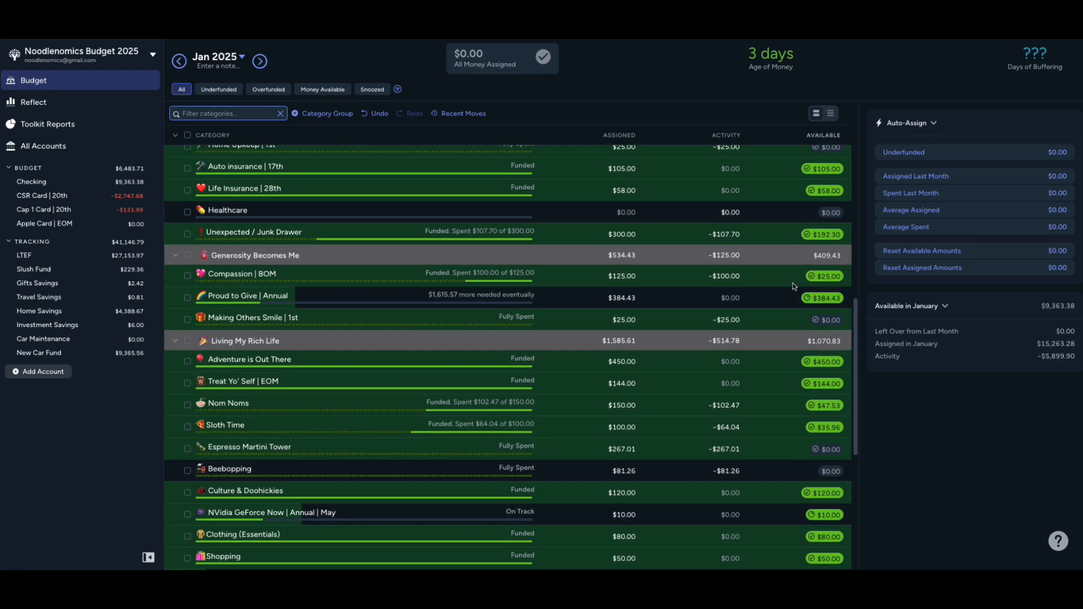
pyautogui.scroll(-7, 793, 283)
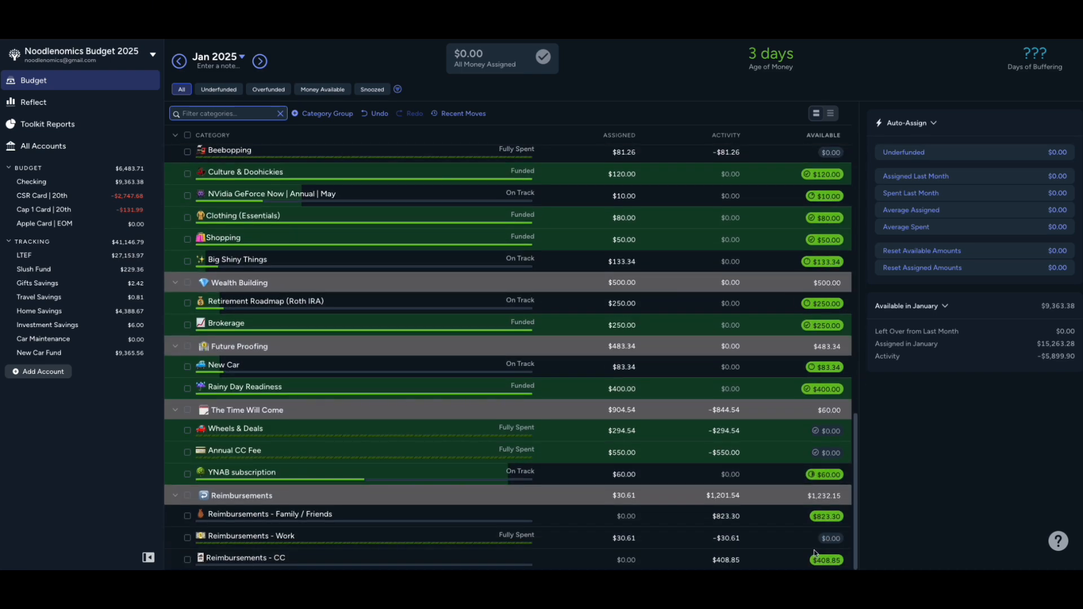